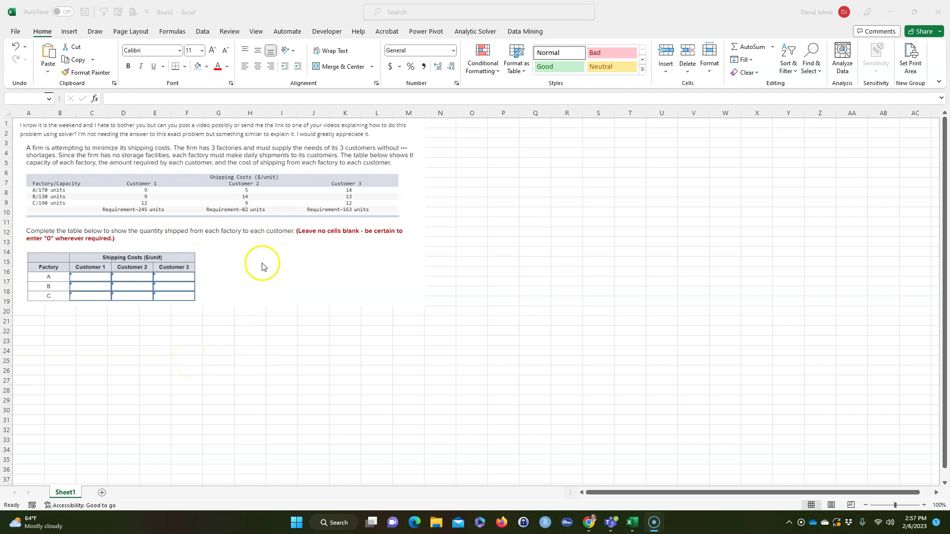
- Resize the pasted problem screenshot smaller and move it over columns N–Z
{"action": "left_click", "coordinate": [391, 291]}
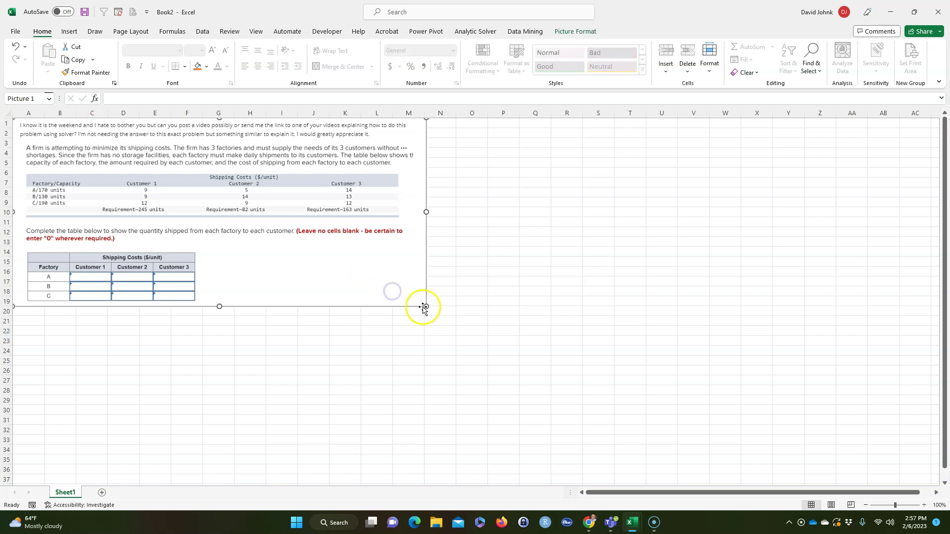
{"action": "left_click_drag", "start_coordinate": [425, 308], "coordinate": [520, 403]}
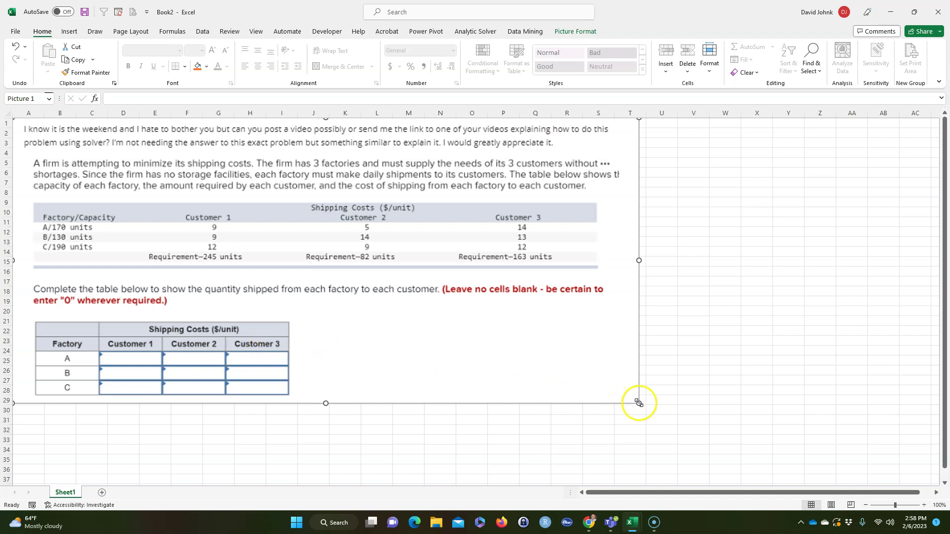
{"action": "left_click_drag", "start_coordinate": [639, 404], "coordinate": [405, 297]}
{"action": "left_click_drag", "start_coordinate": [276, 242], "coordinate": [688, 244]}
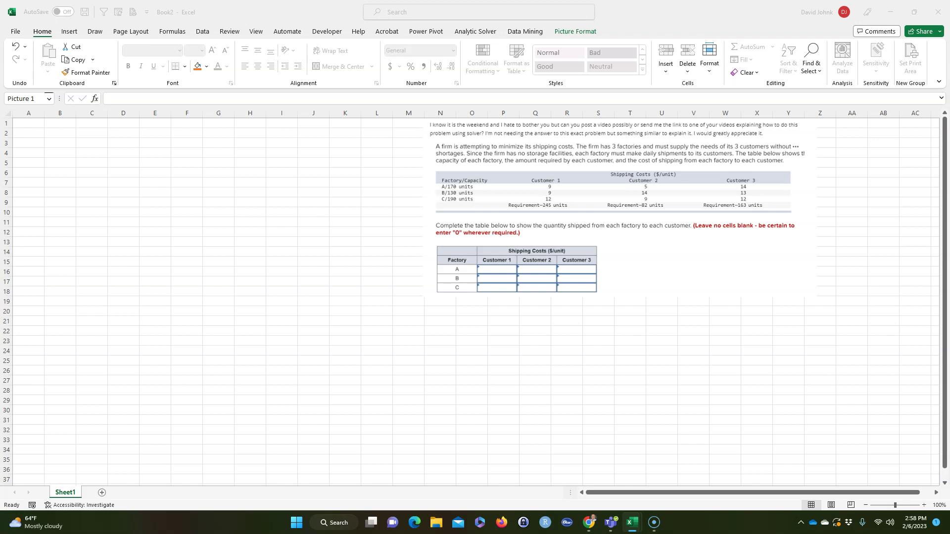
- Paste the Given cost table at A1 and auto-fit columns A–E to their contents
{"action": "key", "text": "ctrl+c"}
{"action": "left_click", "coordinate": [29, 124]}
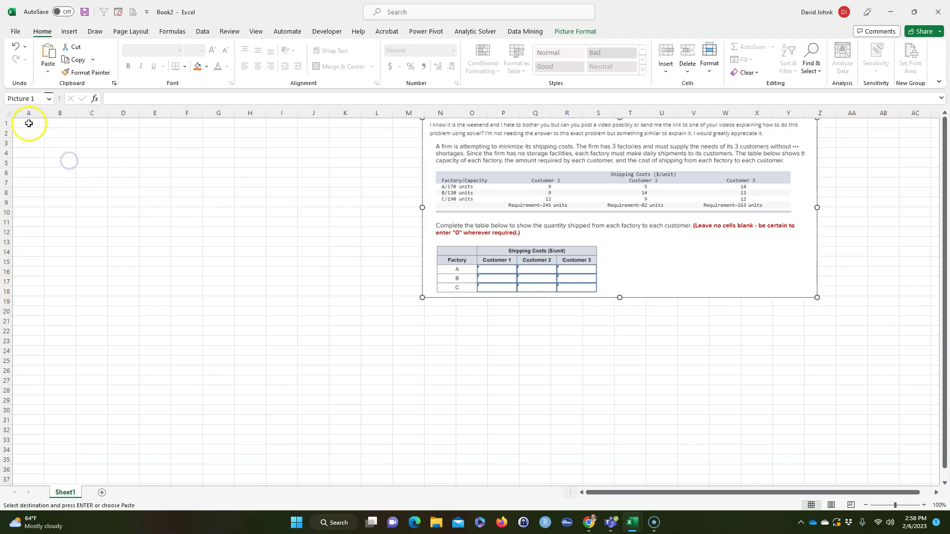
{"action": "key", "text": "ctrl+v"}
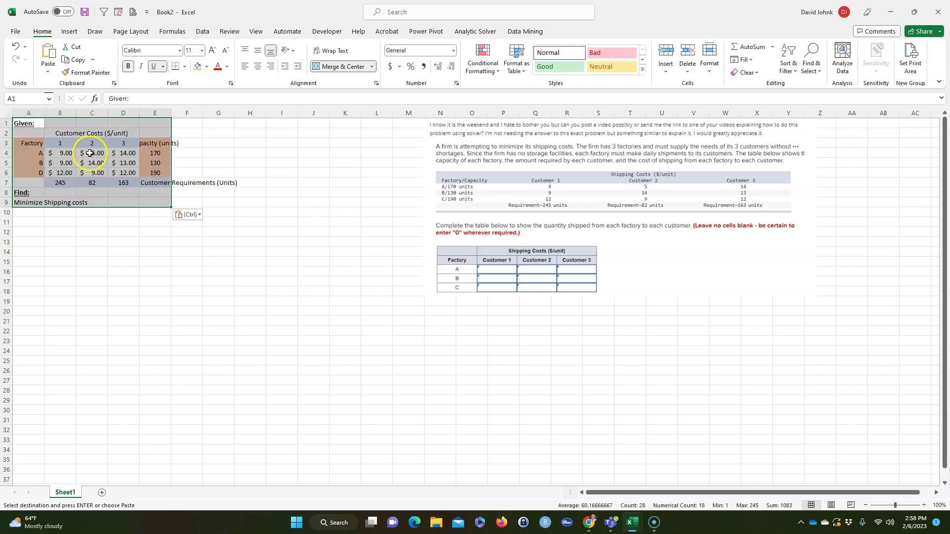
{"action": "left_click_drag", "start_coordinate": [19, 112], "coordinate": [169, 111]}
{"action": "double_click", "coordinate": [172, 111]}
{"action": "left_click", "coordinate": [197, 278]}
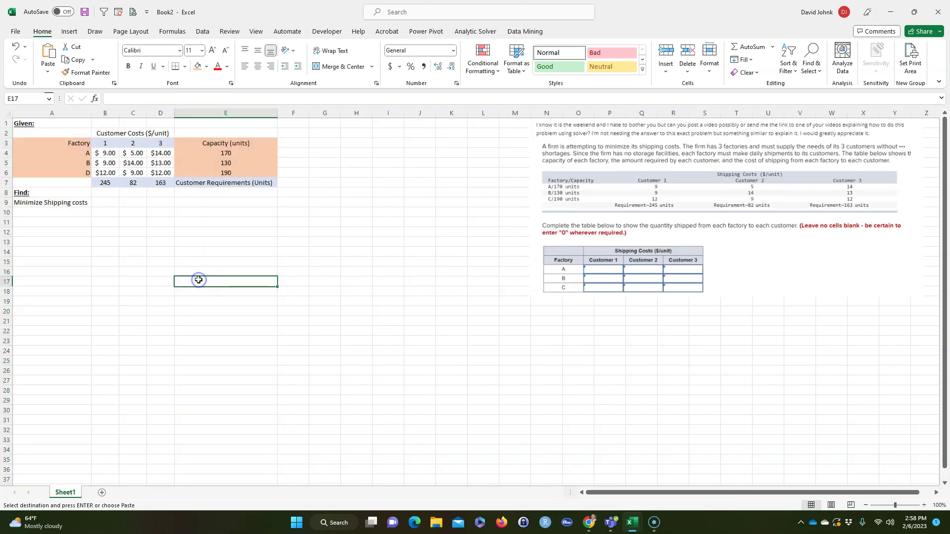
- Move the problem screenshot beside the table over columns F–R
{"action": "left_click", "coordinate": [681, 149]}
{"action": "left_click_drag", "start_coordinate": [681, 149], "coordinate": [449, 155]}
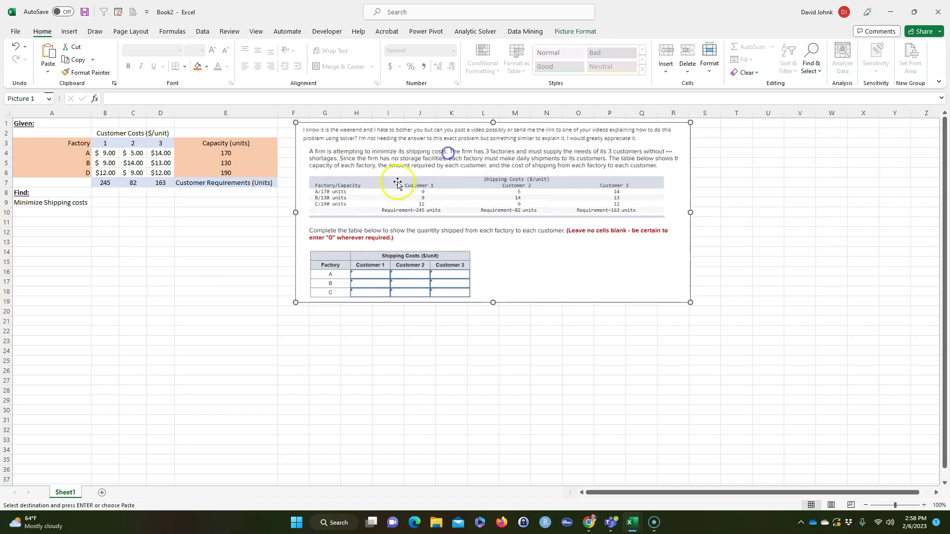
{"action": "left_click", "coordinate": [102, 160]}
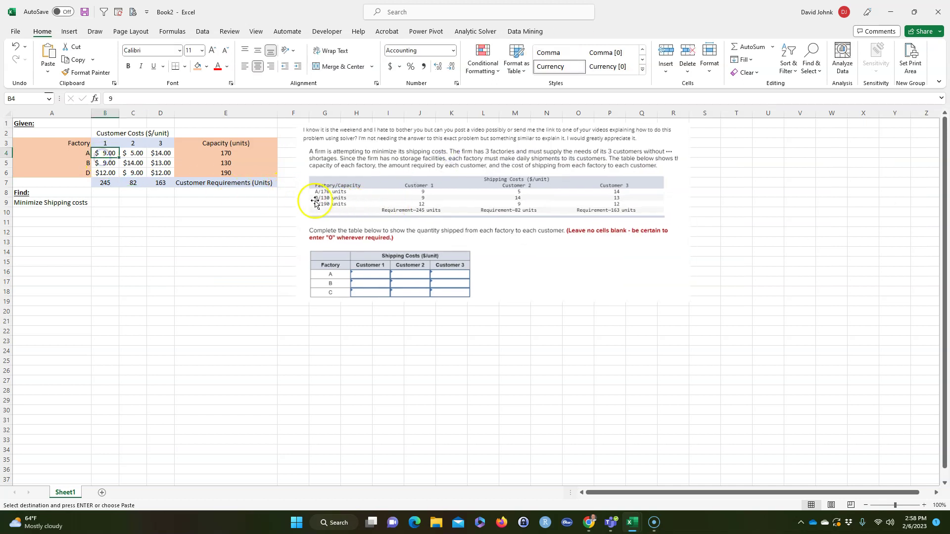
- Paste over the customer numbers 1, 2, 3 and requirement totals 245, 82, 163
{"action": "left_click", "coordinate": [78, 153]}
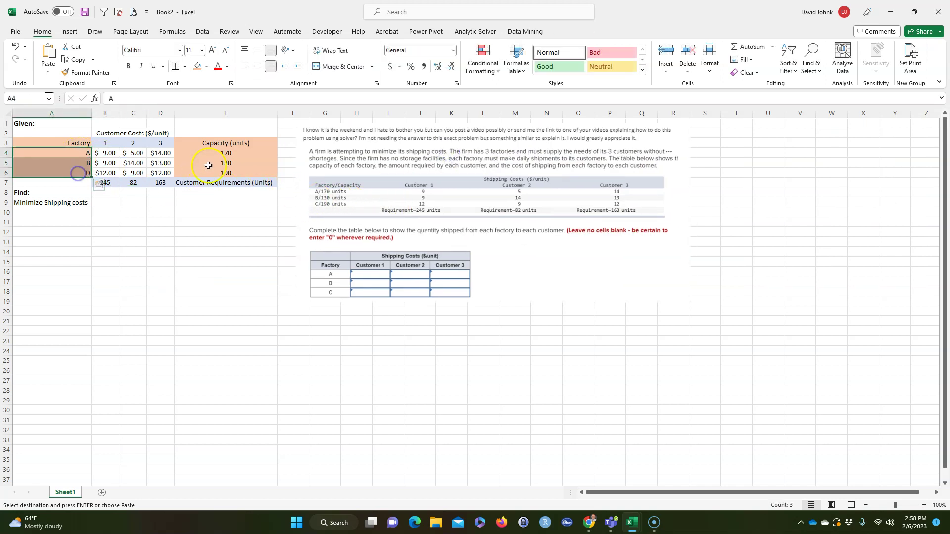
{"action": "left_click_drag", "start_coordinate": [222, 153], "coordinate": [224, 171]}
{"action": "left_click_drag", "start_coordinate": [105, 143], "coordinate": [161, 172]}
{"action": "key", "text": "ctrl+v"}
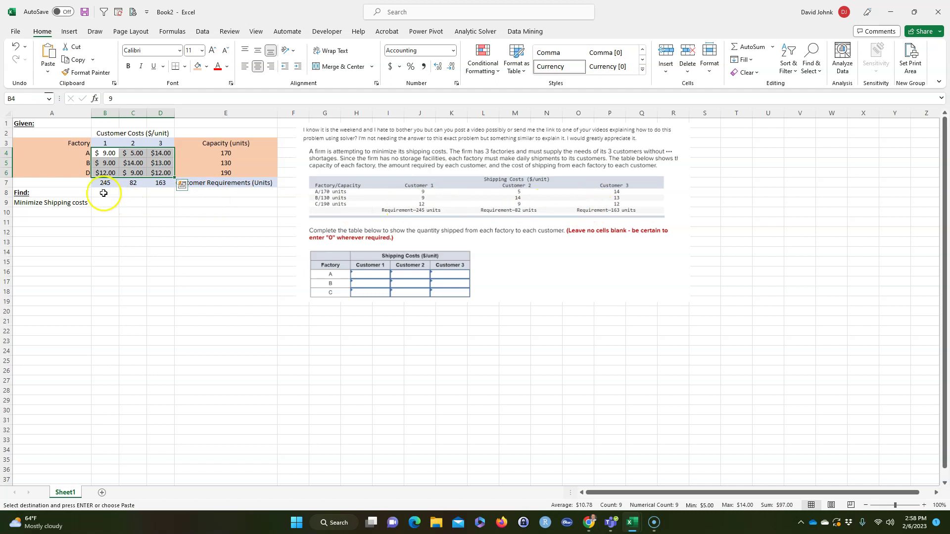
{"action": "left_click_drag", "start_coordinate": [105, 184], "coordinate": [163, 183]}
{"action": "key", "text": "ctrl+v"}
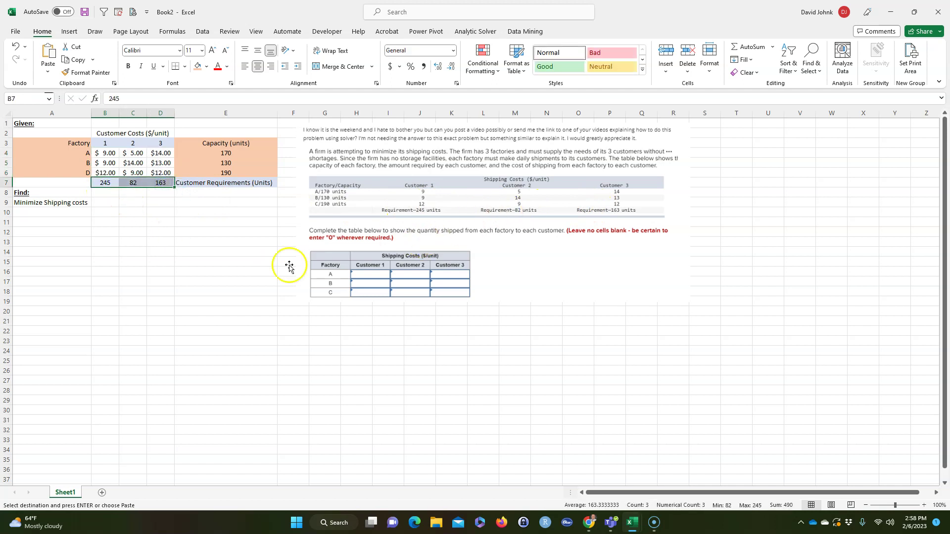
{"action": "left_click", "coordinate": [168, 291]}
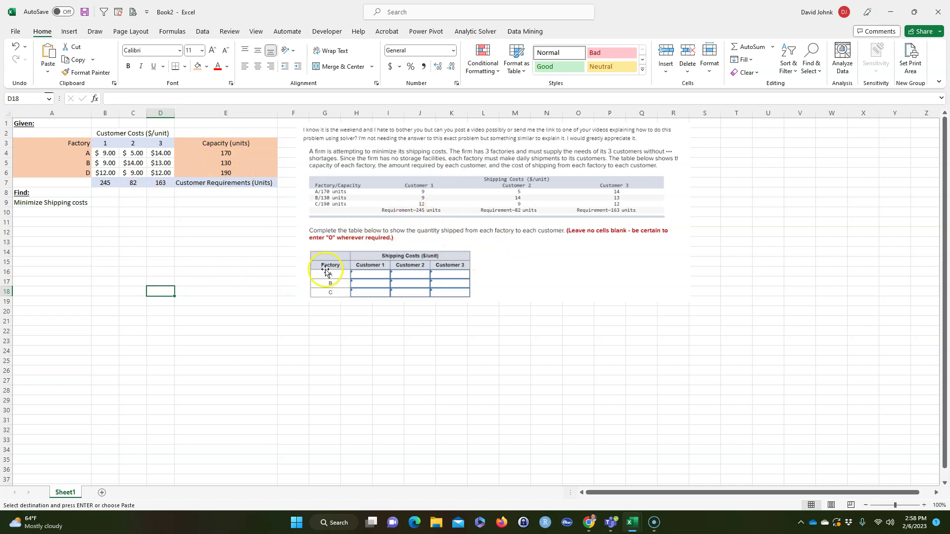
- Enter a bold, underlined 'Solution:' label in A10
{"action": "left_click", "coordinate": [93, 253]}
{"action": "left_click", "coordinate": [22, 201]}
{"action": "left_click", "coordinate": [25, 211]}
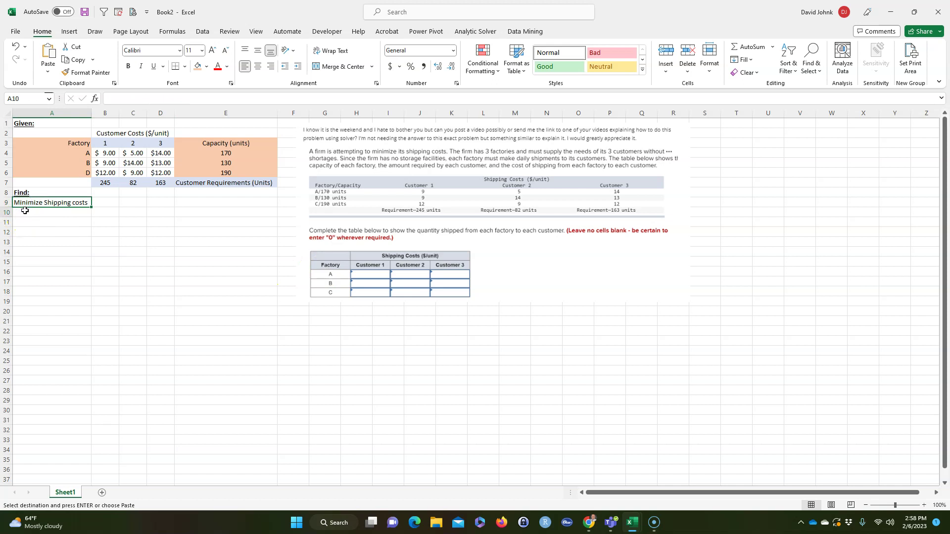
{"action": "type", "text": "Solution:"}
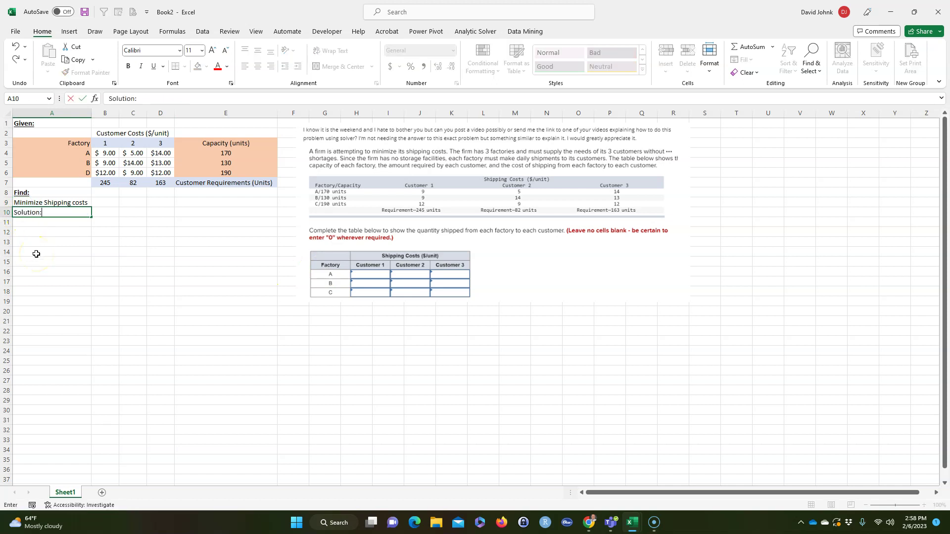
{"action": "key", "text": "Return"}
{"action": "left_click", "coordinate": [34, 212]}
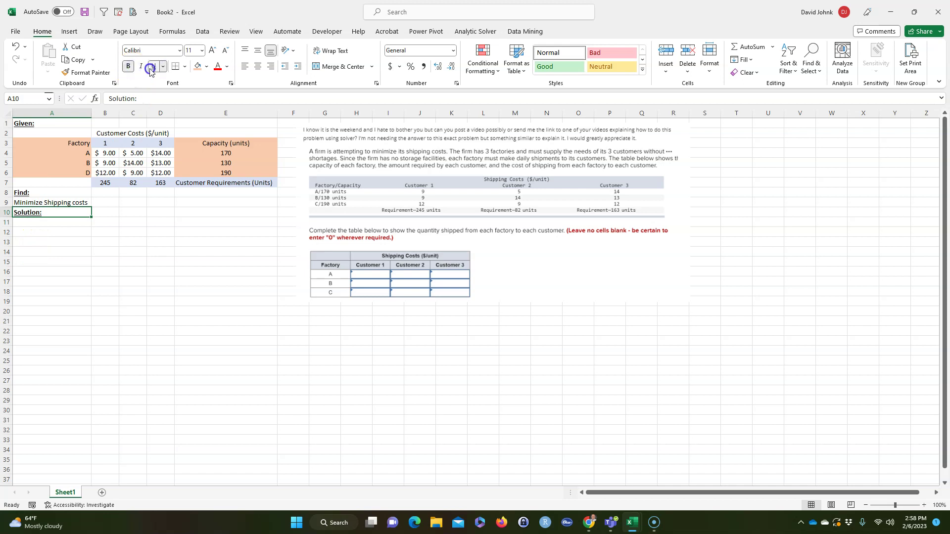
{"action": "left_click", "coordinate": [157, 282]}
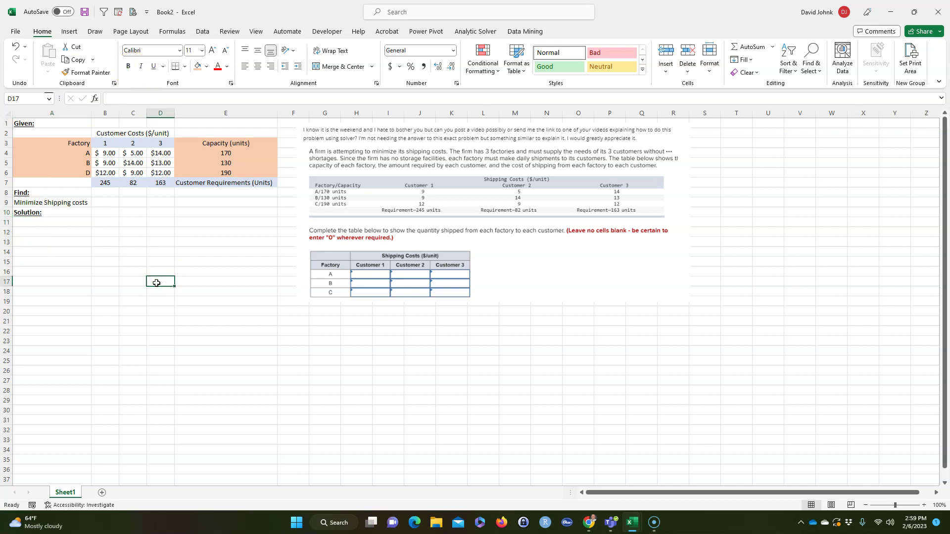
- Add a customer heading in B11 and customer numbers 1, 2, 3 across B12:D12
{"action": "left_click", "coordinate": [104, 224]}
{"action": "type", "text": "Cusot"}
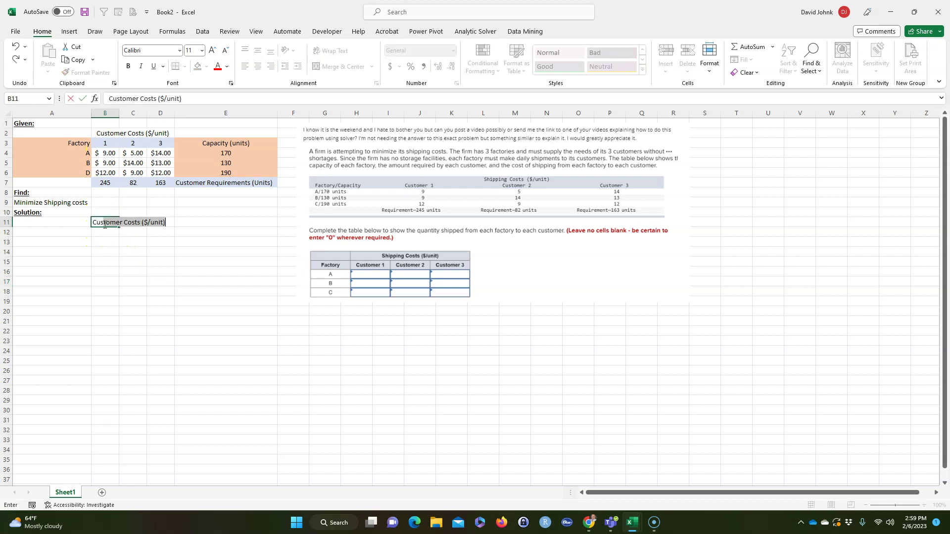
{"action": "type", "text": "tomer"}
{"action": "key", "text": "Return"}
{"action": "type", "text": "1"}
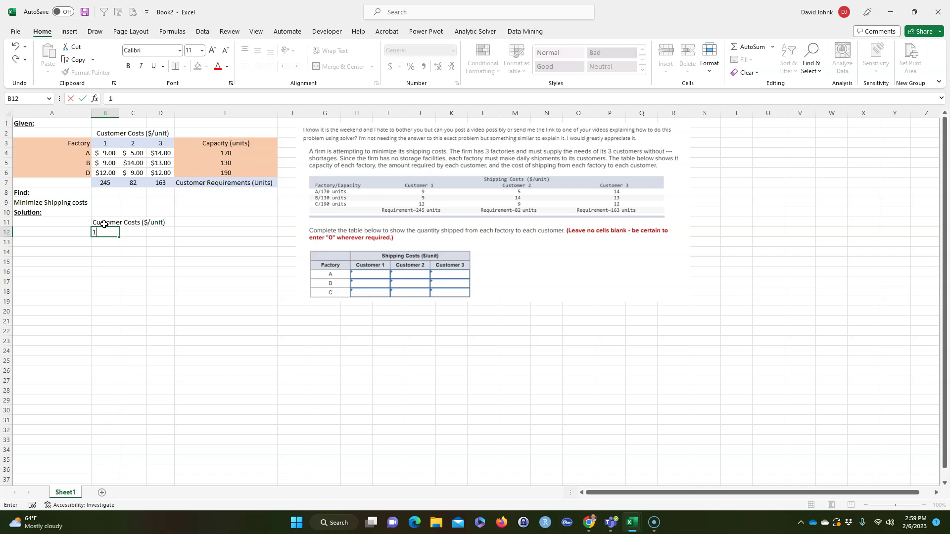
{"action": "key", "text": "Right"}
{"action": "type", "text": "2"}
{"action": "key", "text": "Right"}
{"action": "type", "text": "3"}
{"action": "key", "text": "Return"}
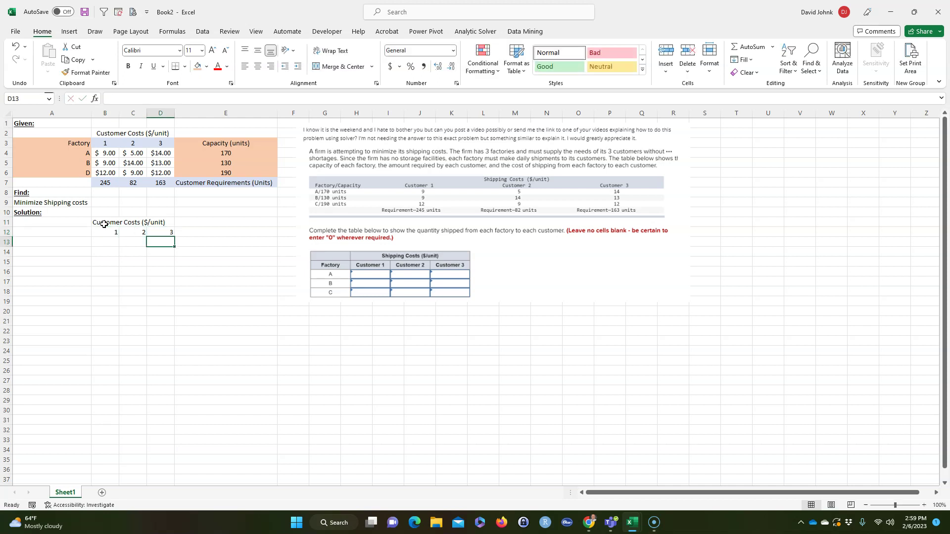
- Change the B11 heading to 'Customer Units shipped'
{"action": "left_click", "coordinate": [104, 224]}
{"action": "double_click", "coordinate": [123, 223]}
{"action": "left_click", "coordinate": [123, 222]}
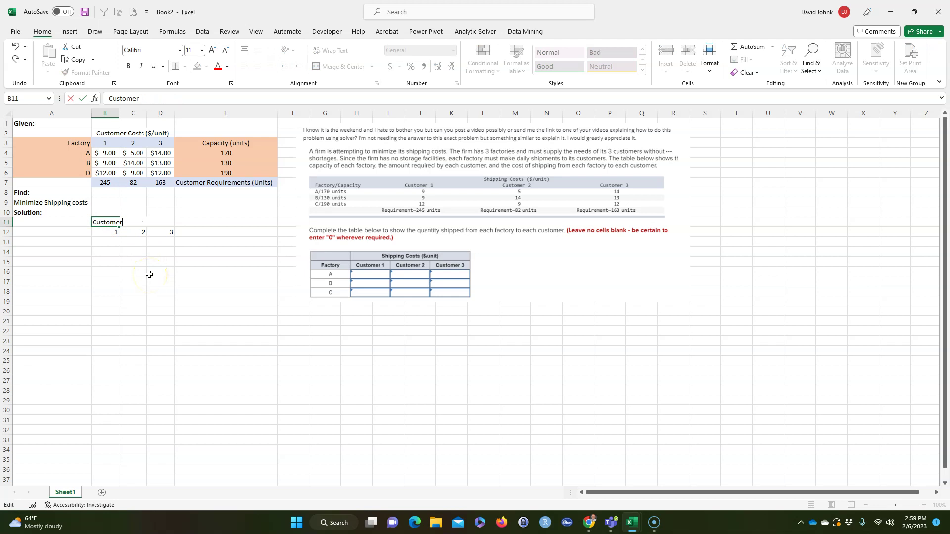
{"action": "type", "text": "Units shipped"}
{"action": "key", "text": "Return"}
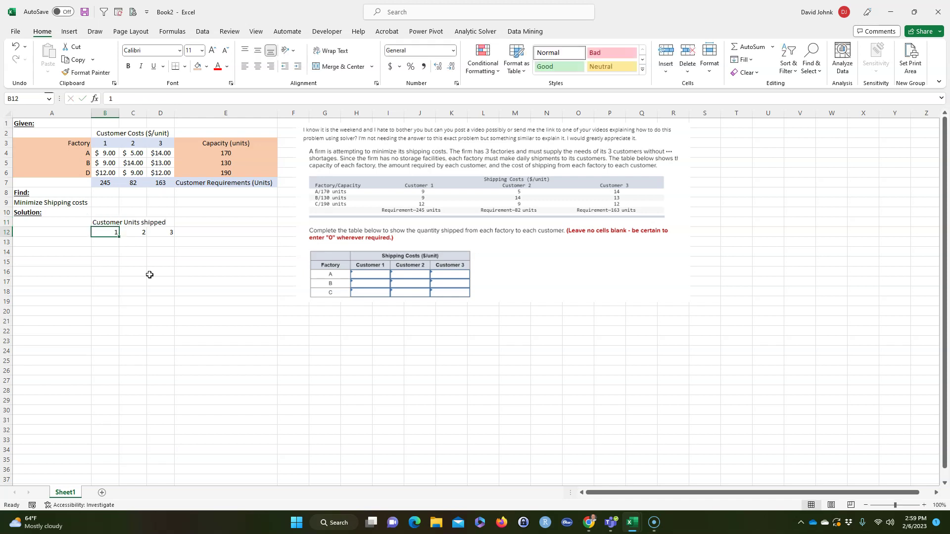
{"action": "left_click", "coordinate": [104, 235]}
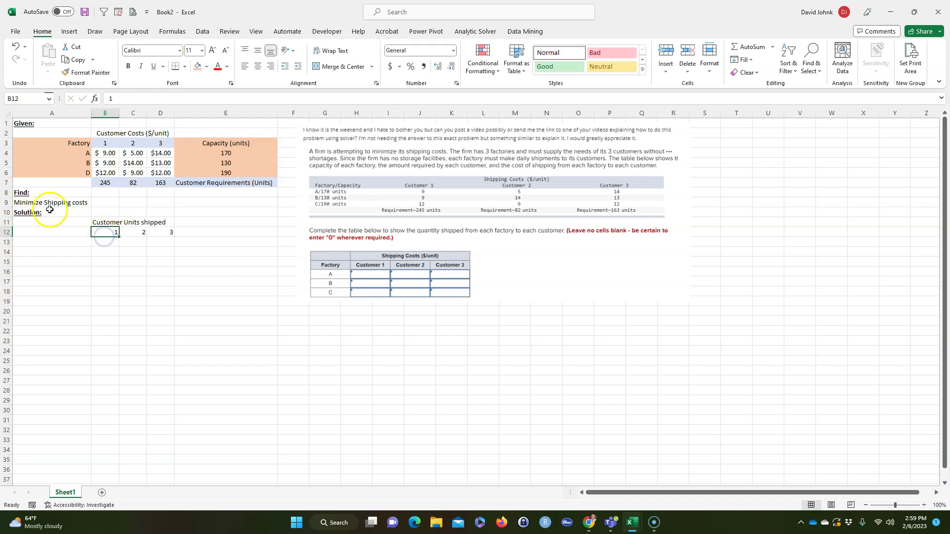
- Fill the Factory row labels down column A and rename given factory D to C
{"action": "left_click", "coordinate": [68, 229]}
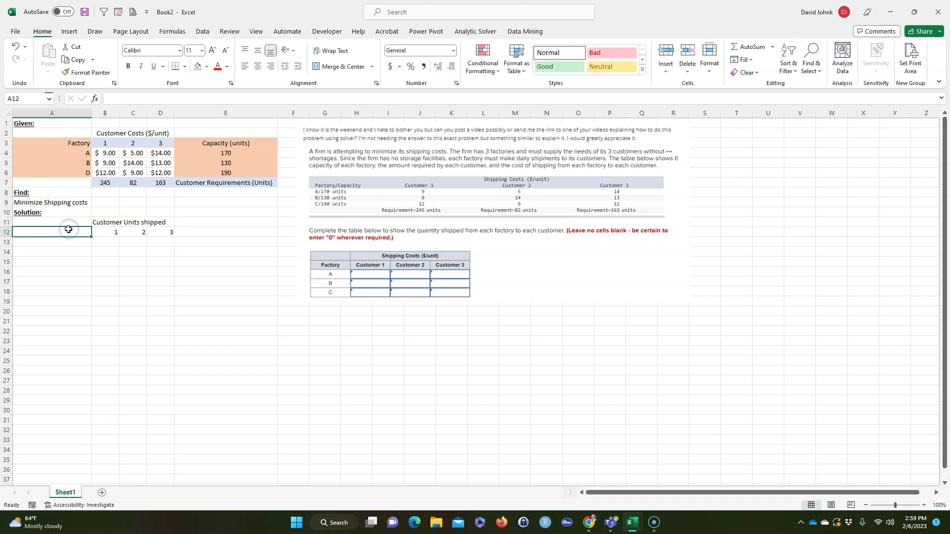
{"action": "type", "text": "Factory"}
{"action": "key", "text": "Return"}
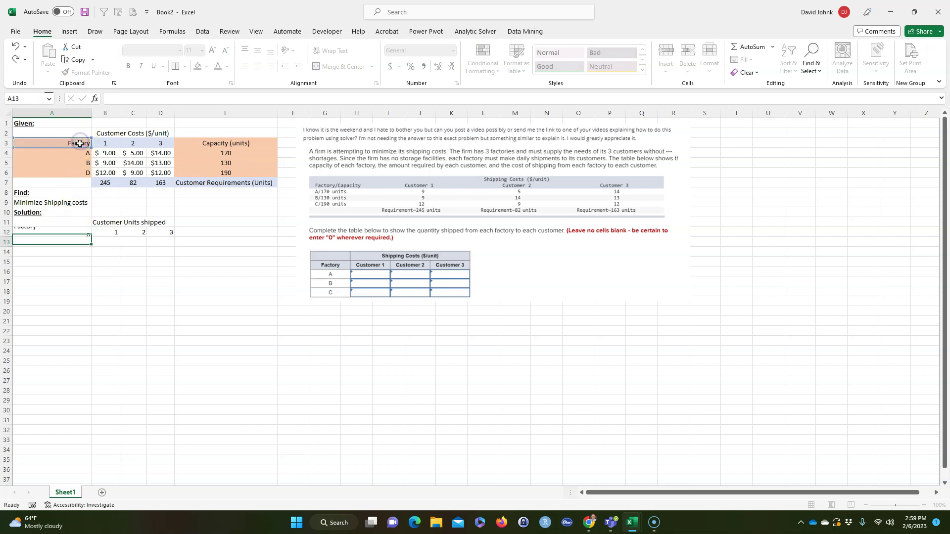
{"action": "left_click", "coordinate": [47, 231]}
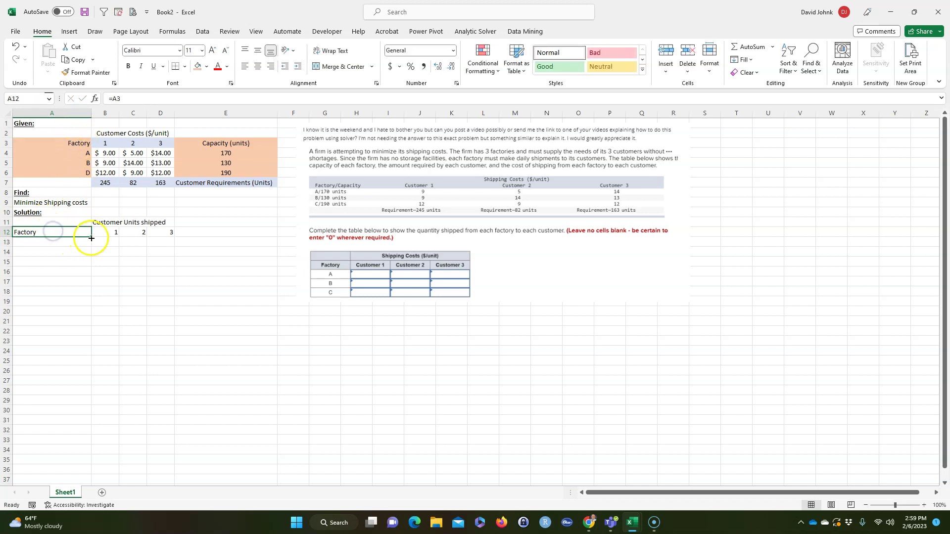
{"action": "left_click_drag", "start_coordinate": [91, 238], "coordinate": [90, 267]}
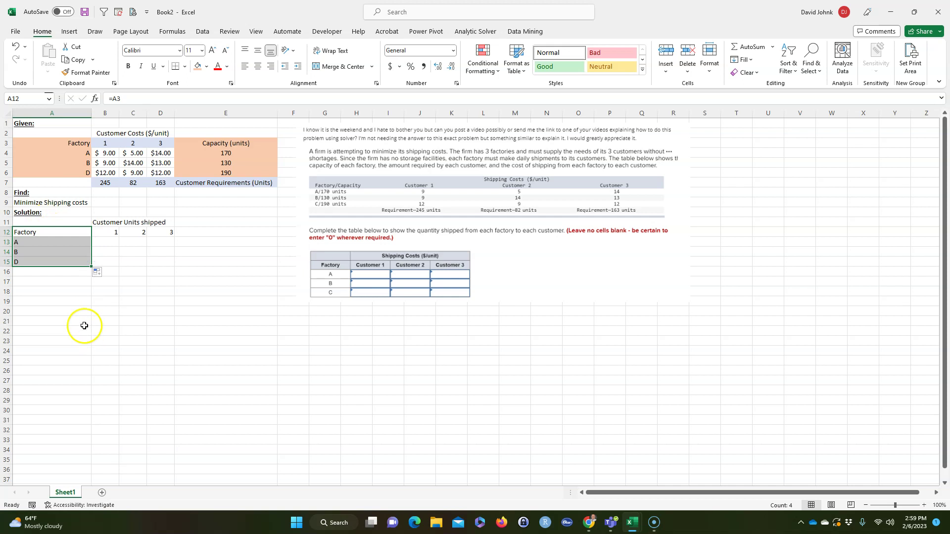
{"action": "left_click", "coordinate": [77, 174]}
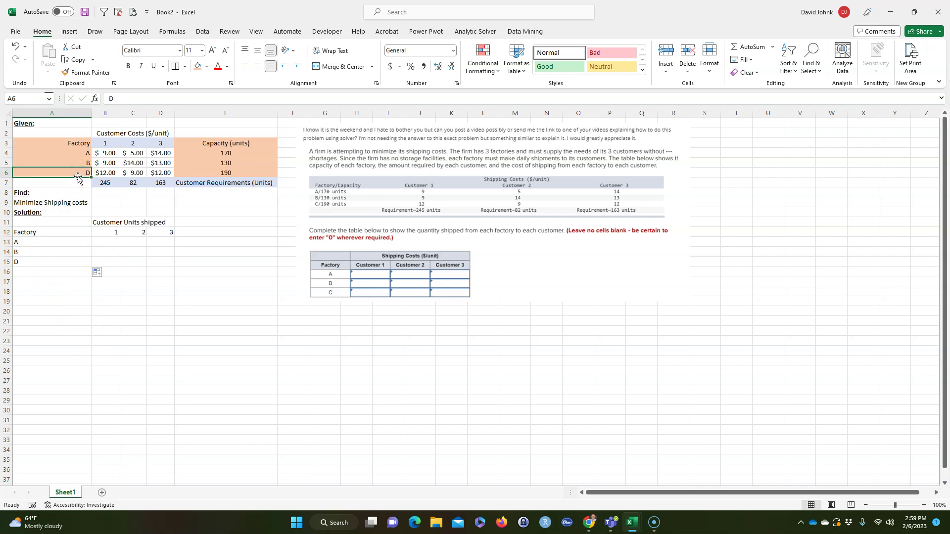
{"action": "key", "text": "Tab"}
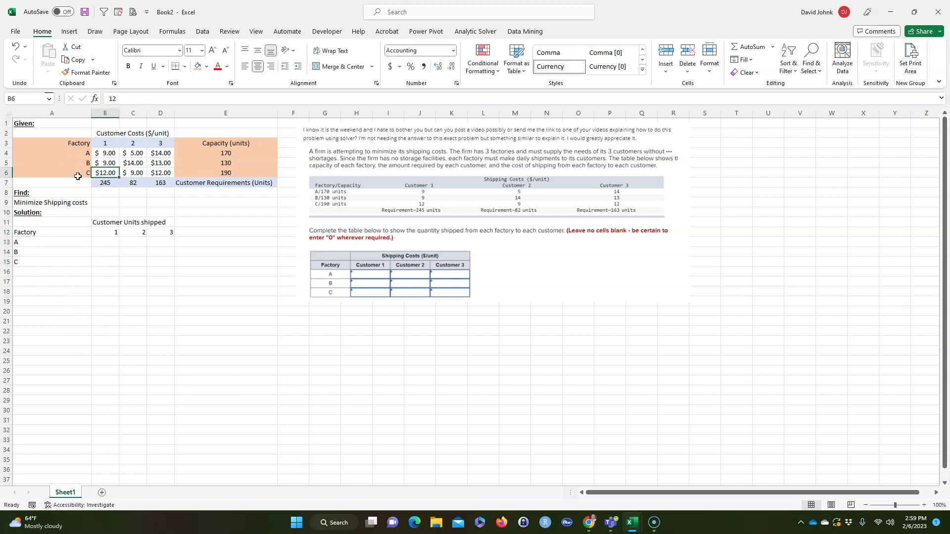
{"action": "left_click", "coordinate": [47, 301]}
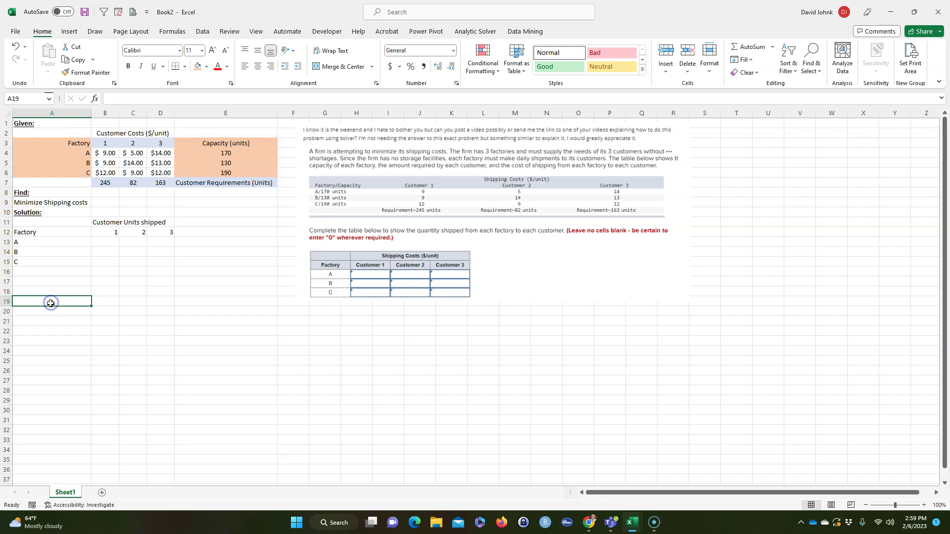
- Enter a placeholder 1 in each of the nine shipment cells B13:D15
{"action": "left_click", "coordinate": [113, 242]}
{"action": "type", "text": "1\t1\t1"}
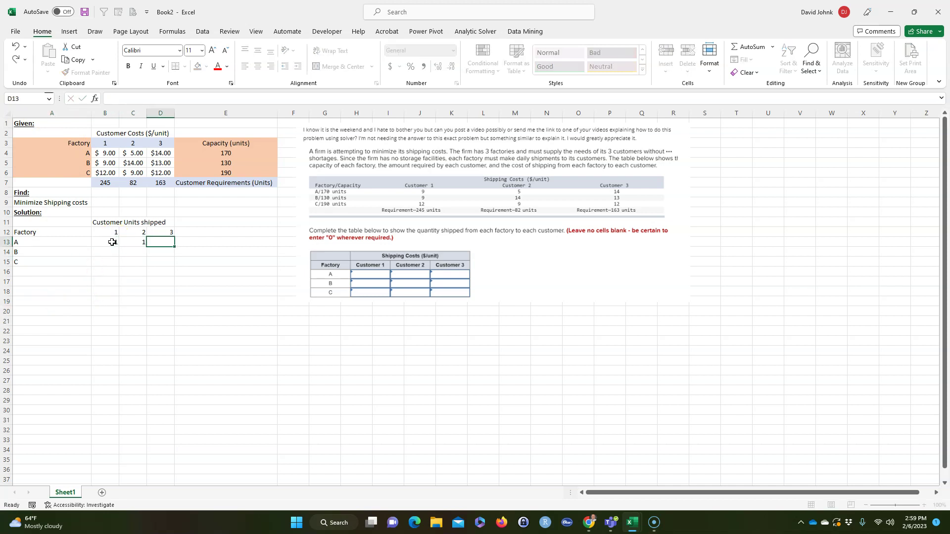
{"action": "key", "text": "Down"}
{"action": "type", "text": "1"}
{"action": "key", "text": "Left"}
{"action": "type", "text": "1"}
{"action": "key", "text": "Left"}
{"action": "type", "text": "1"}
{"action": "key", "text": "Down"}
{"action": "type", "text": "1\t1\t1"}
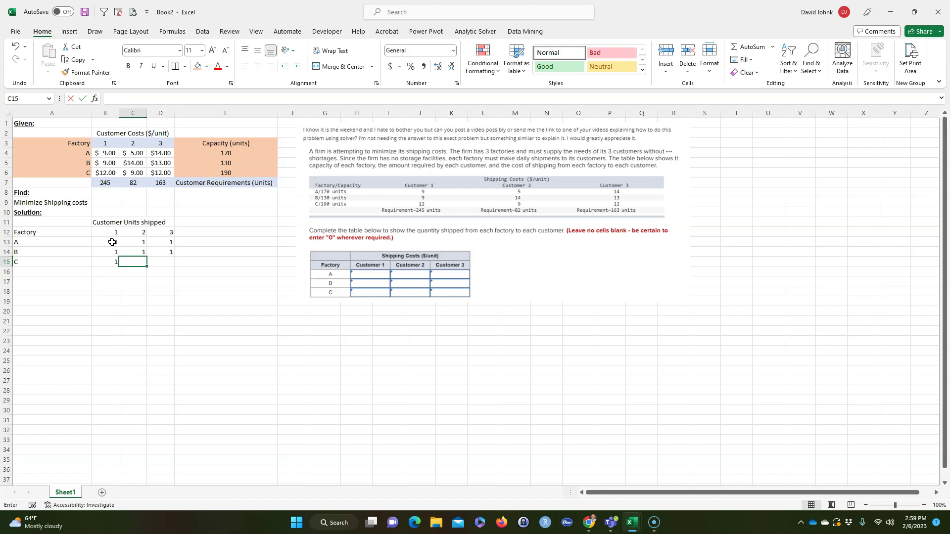
{"action": "key", "text": "Up"}
{"action": "key", "text": "Up"}
{"action": "key", "text": "Up"}
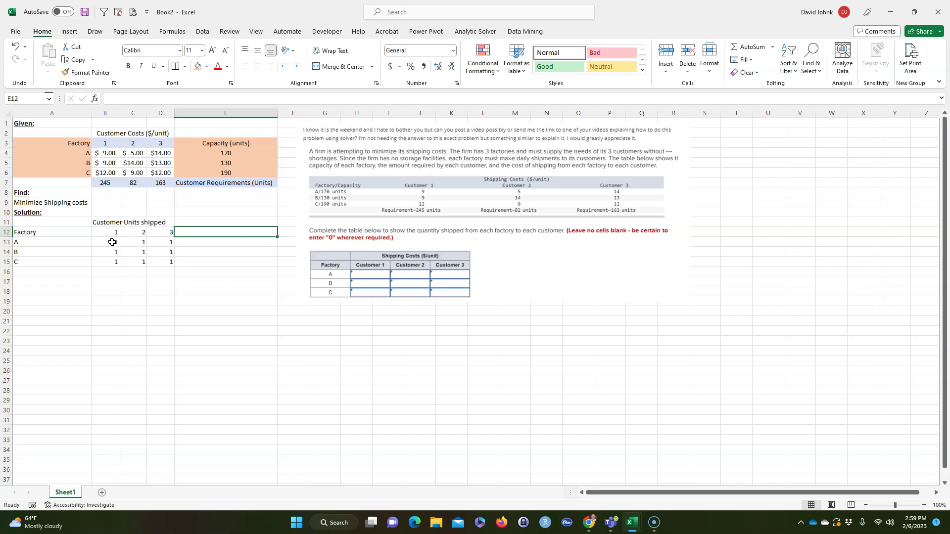
- AutoSum factory A's row total in E13 and fill it down through E16
{"action": "key", "text": "Down"}
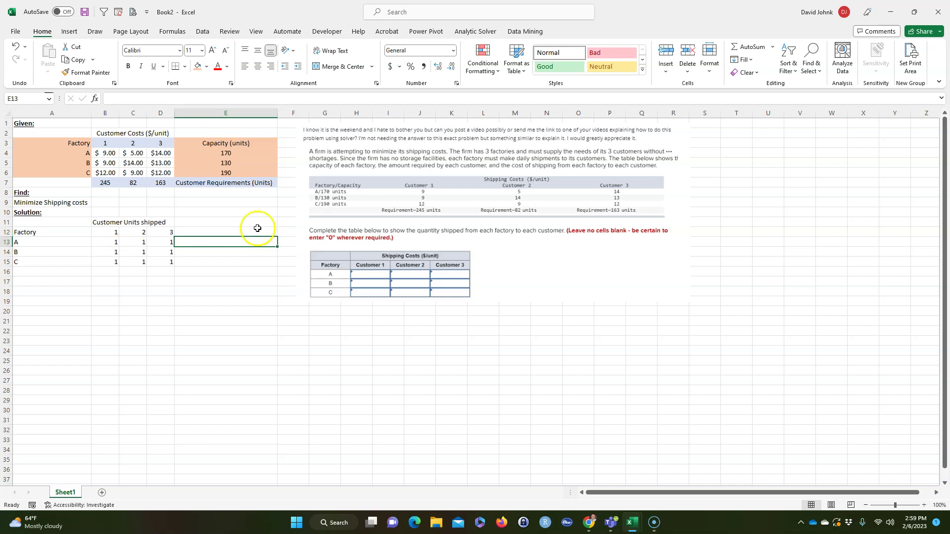
{"action": "left_click", "coordinate": [746, 47]}
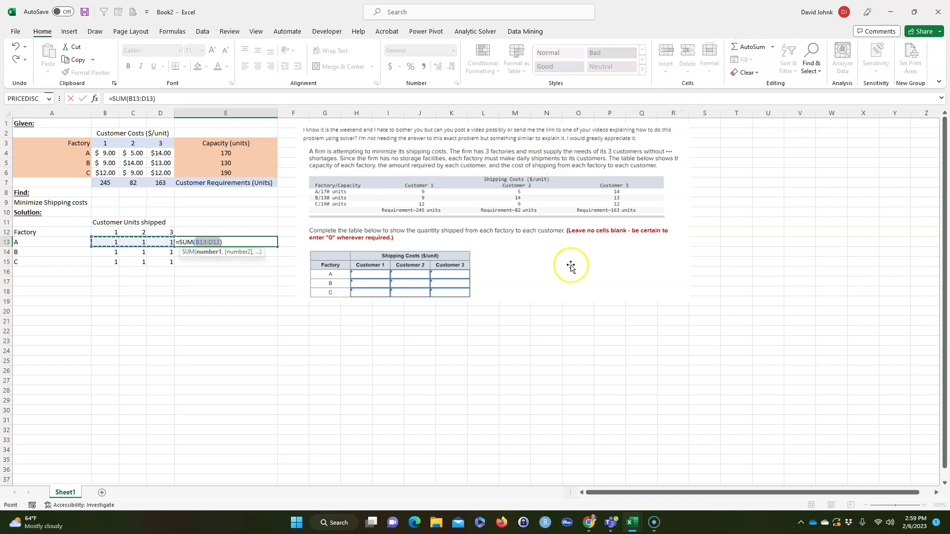
{"action": "key", "text": "Return"}
{"action": "left_click", "coordinate": [257, 242]}
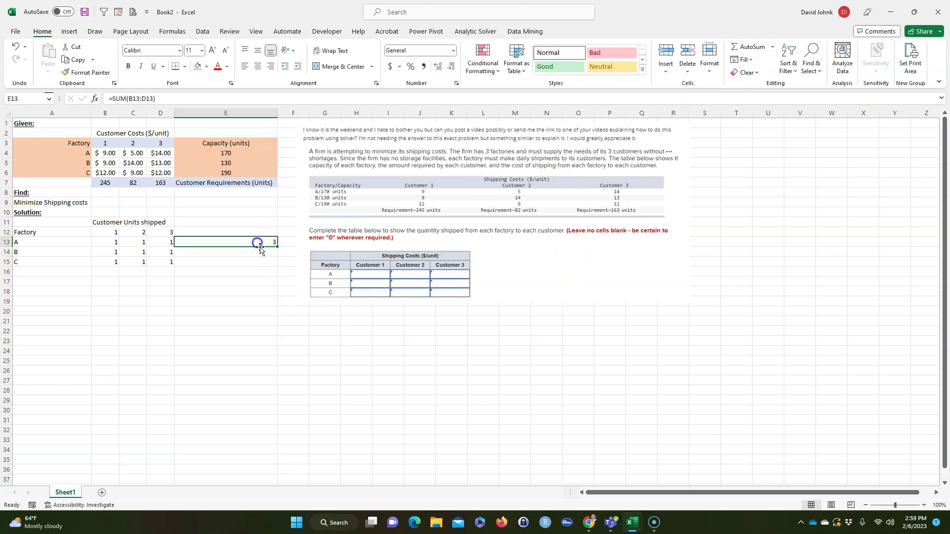
{"action": "left_click_drag", "start_coordinate": [277, 251], "coordinate": [274, 274]}
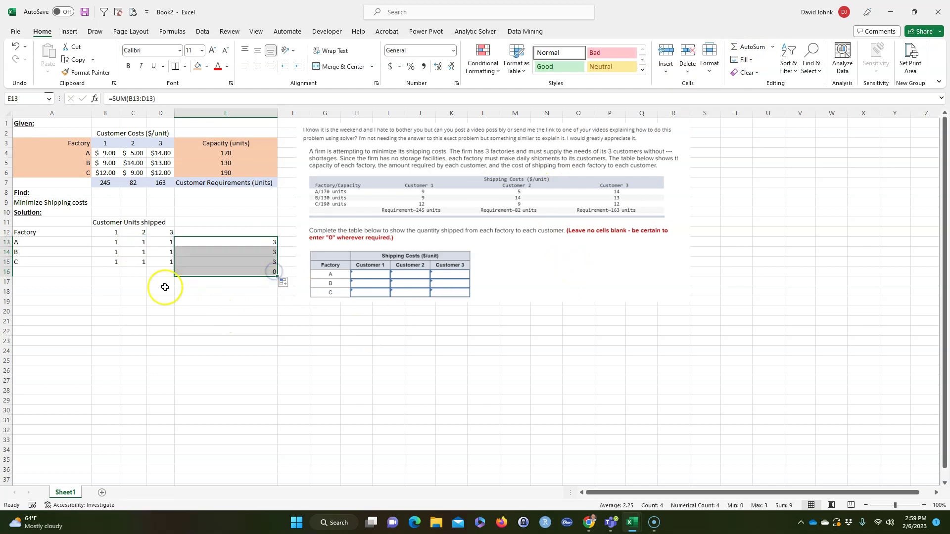
- Sum customer 1's shipments B13:B15 in B16 and copy across to D16
{"action": "left_click", "coordinate": [98, 274]}
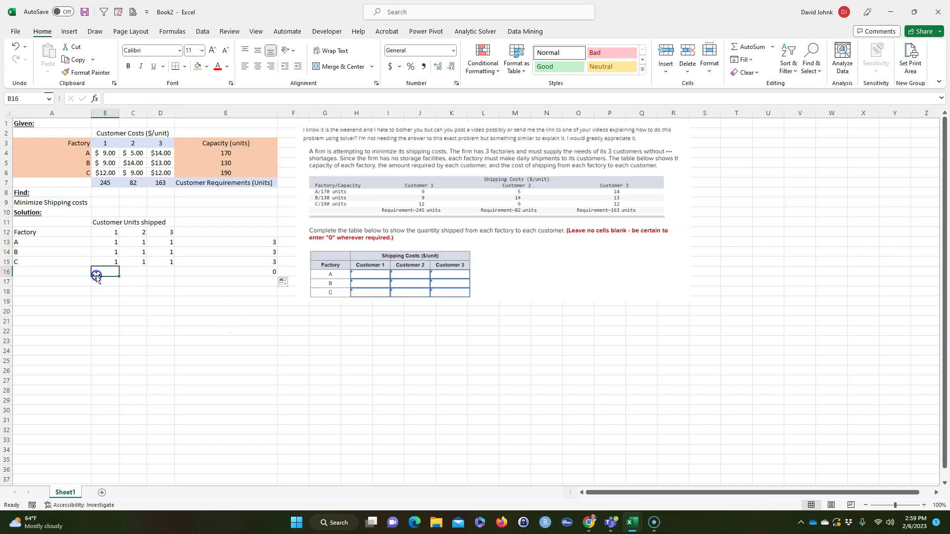
{"action": "left_click", "coordinate": [742, 47]}
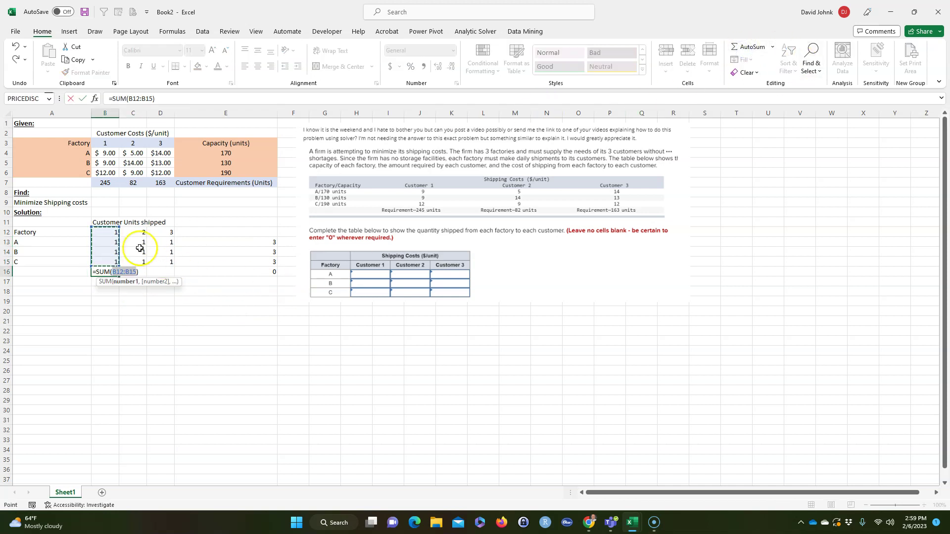
{"action": "left_click_drag", "start_coordinate": [115, 242], "coordinate": [116, 261]}
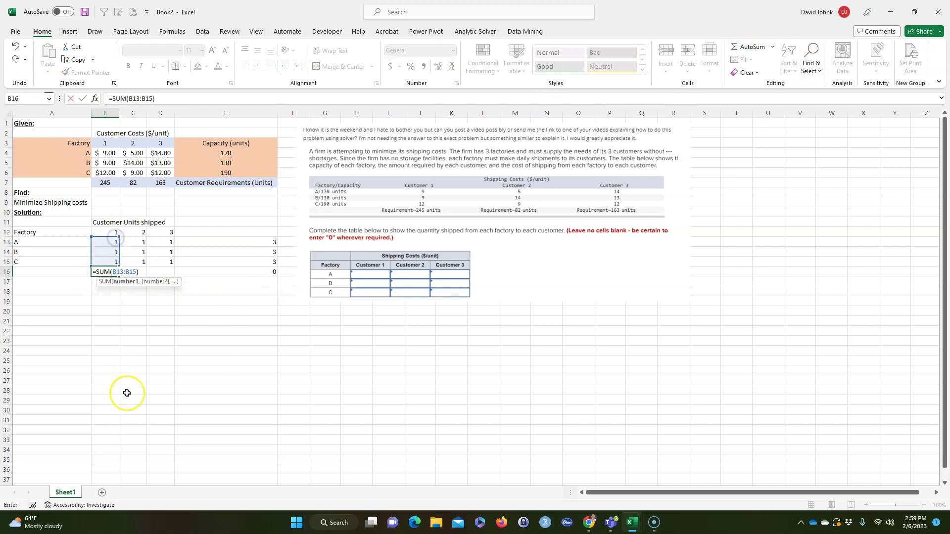
{"action": "key", "text": "Return"}
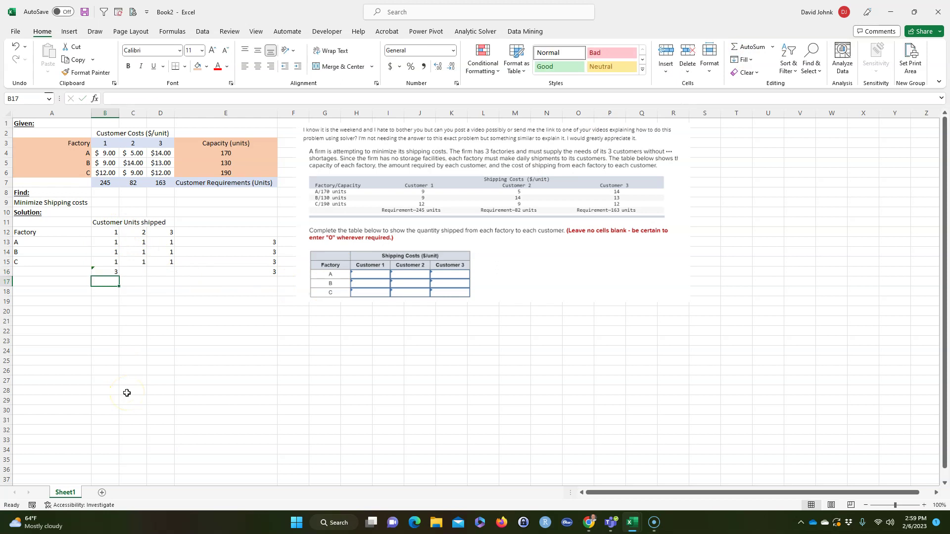
{"action": "left_click", "coordinate": [102, 272]}
{"action": "left_click_drag", "start_coordinate": [119, 278], "coordinate": [171, 278]}
{"action": "left_click", "coordinate": [134, 327]}
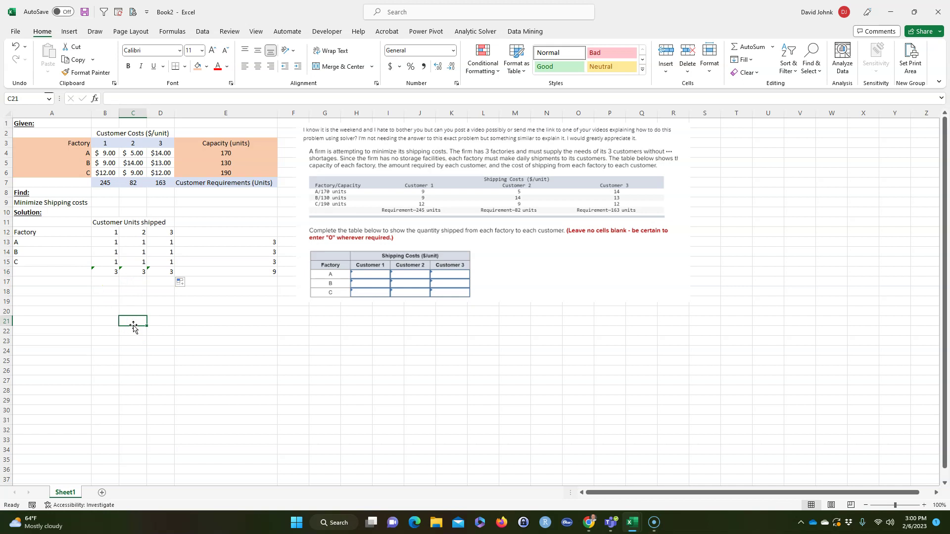
{"action": "left_click", "coordinate": [65, 292]}
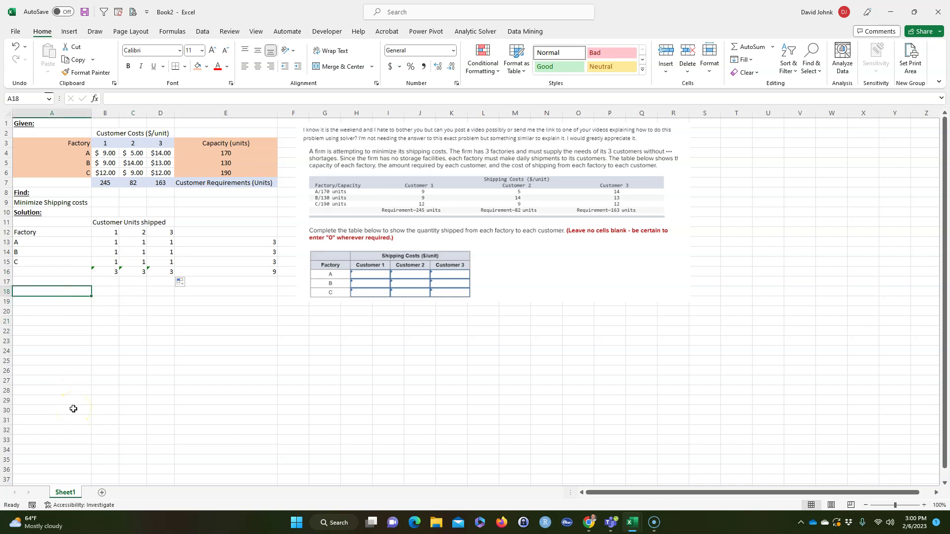
- Label A18 'Cost' and enter =SUMPRODUCT(B4:D6,B13:D15) in B18
{"action": "type", "text": "Cost"}
{"action": "key", "text": "Tab"}
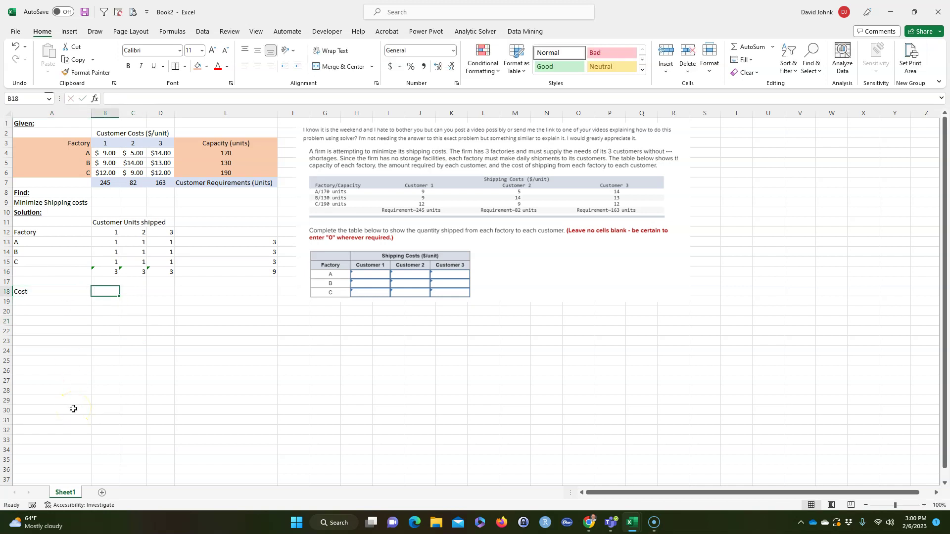
{"action": "type", "text": "=su"}
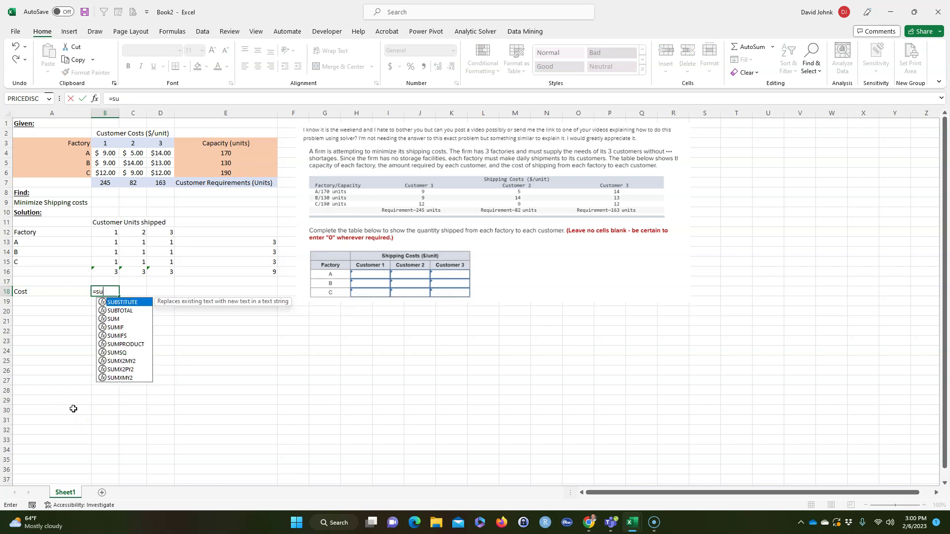
{"action": "type", "text": "mprodcut"}
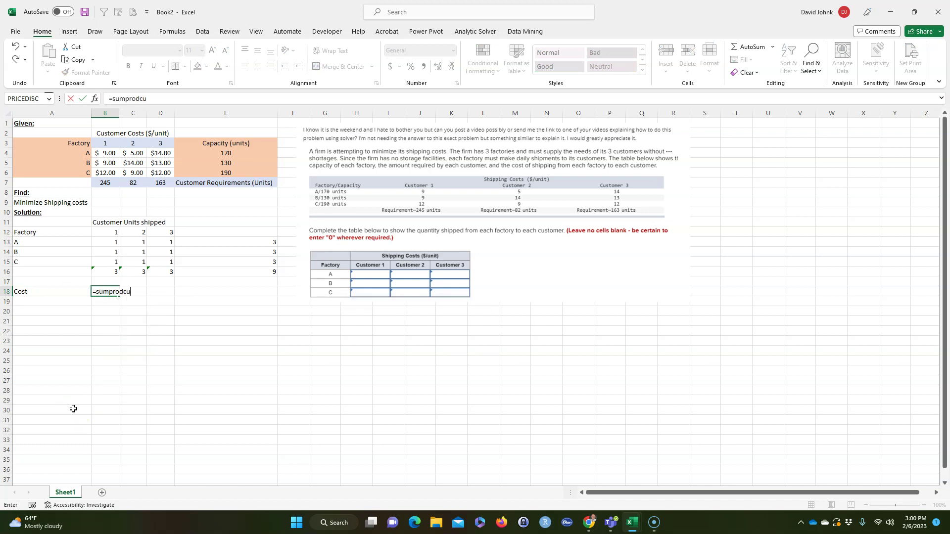
{"action": "key", "text": "BackSpace"}
{"action": "key", "text": "BackSpace"}
{"action": "key", "text": "BackSpace"}
{"action": "type", "text": "uct"}
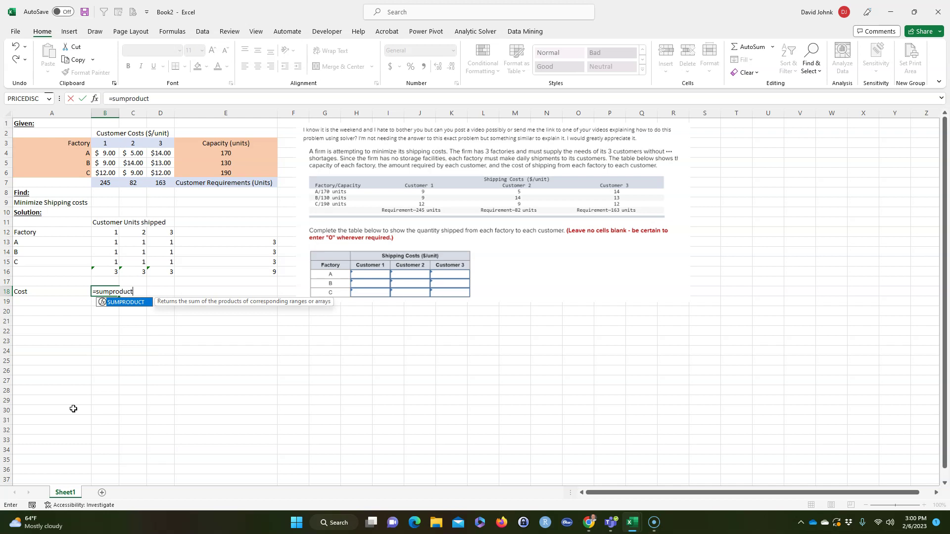
{"action": "type", "text": "("}
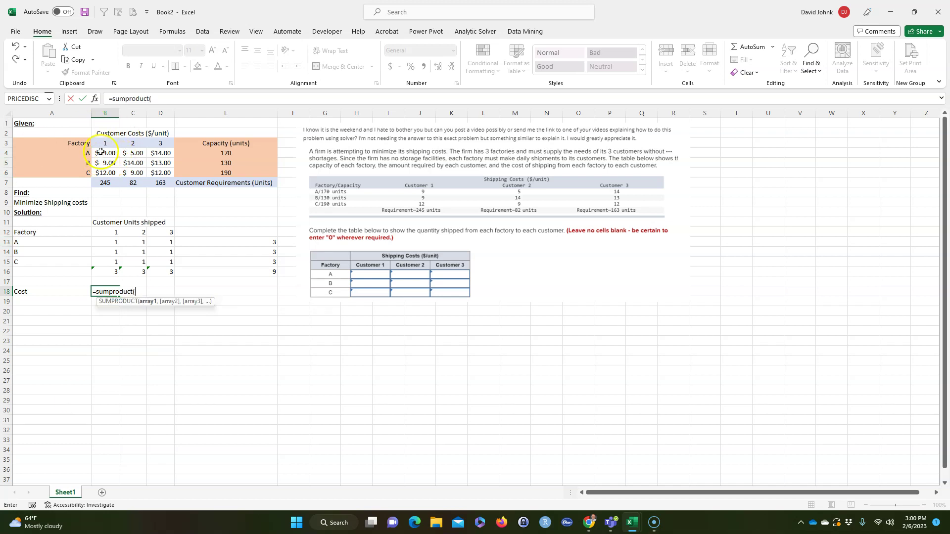
{"action": "left_click_drag", "start_coordinate": [100, 152], "coordinate": [159, 168]}
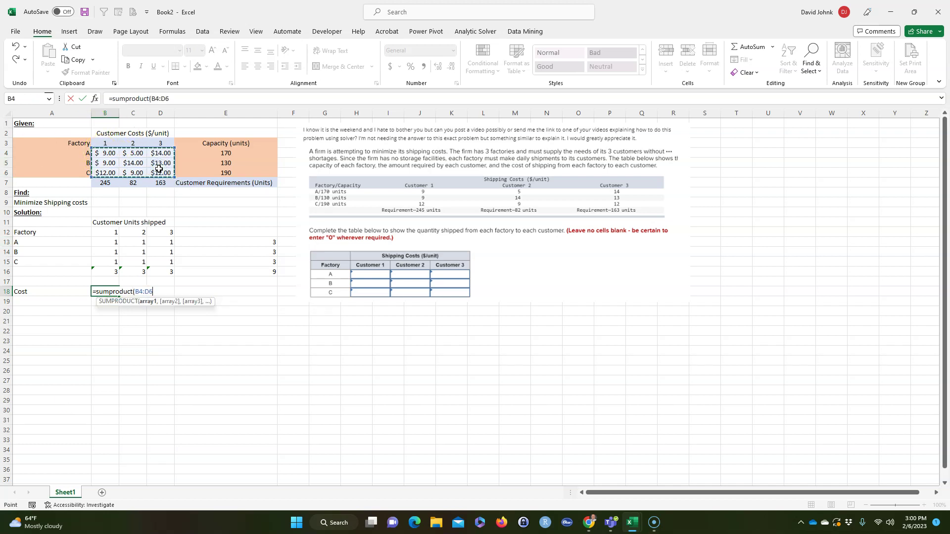
{"action": "type", "text": ","}
{"action": "left_click_drag", "start_coordinate": [105, 244], "coordinate": [159, 256]}
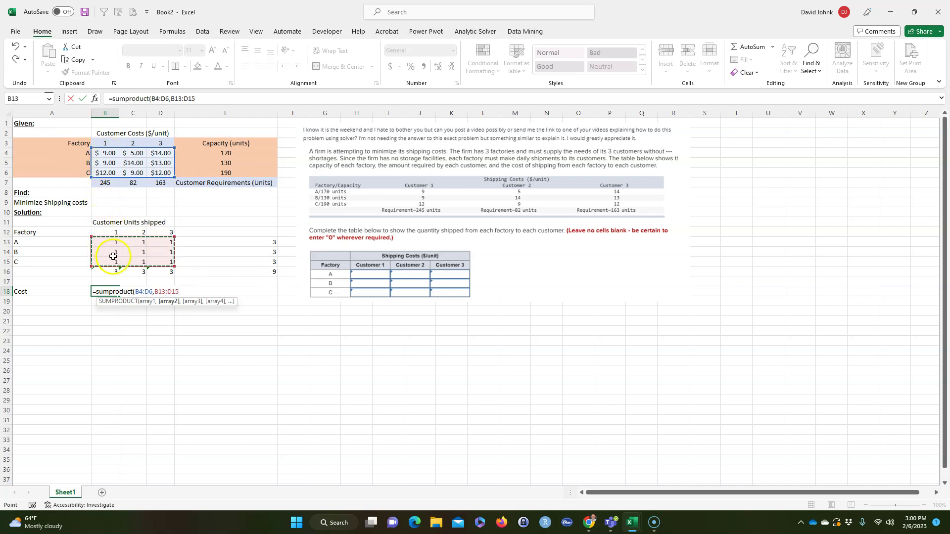
{"action": "key", "text": "Return"}
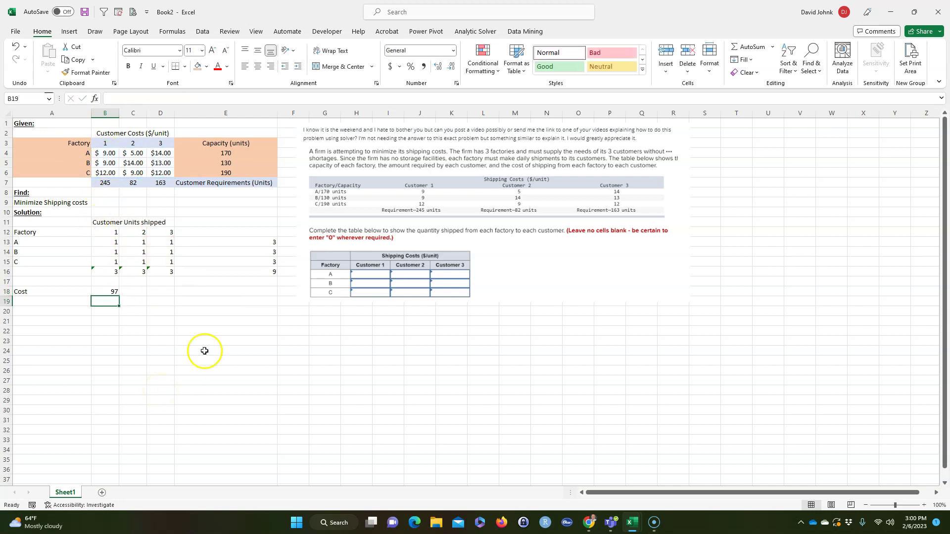
- Copy B4's currency format onto B18 with Format Painter, showing $97.00
{"action": "left_click", "coordinate": [104, 291]}
{"action": "left_click", "coordinate": [108, 153]}
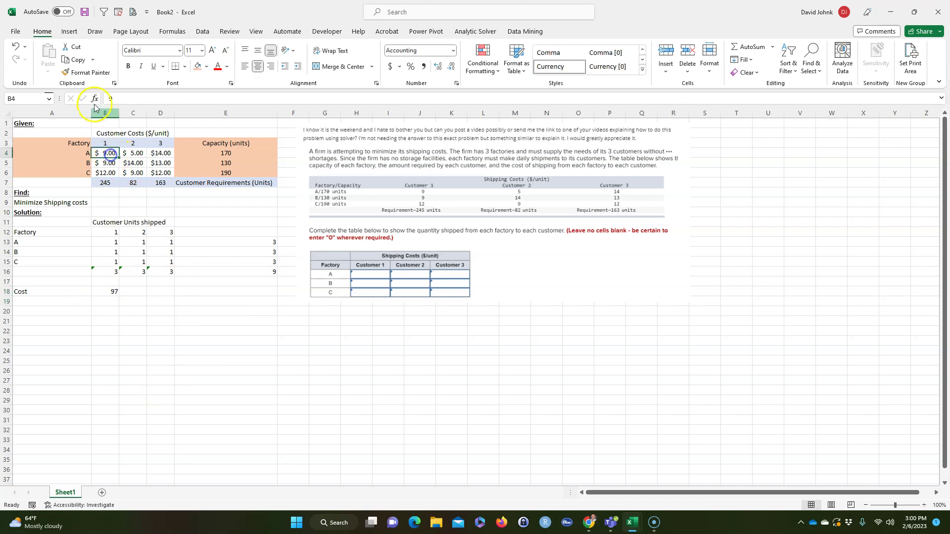
{"action": "left_click", "coordinate": [89, 72]}
{"action": "left_click", "coordinate": [105, 292]}
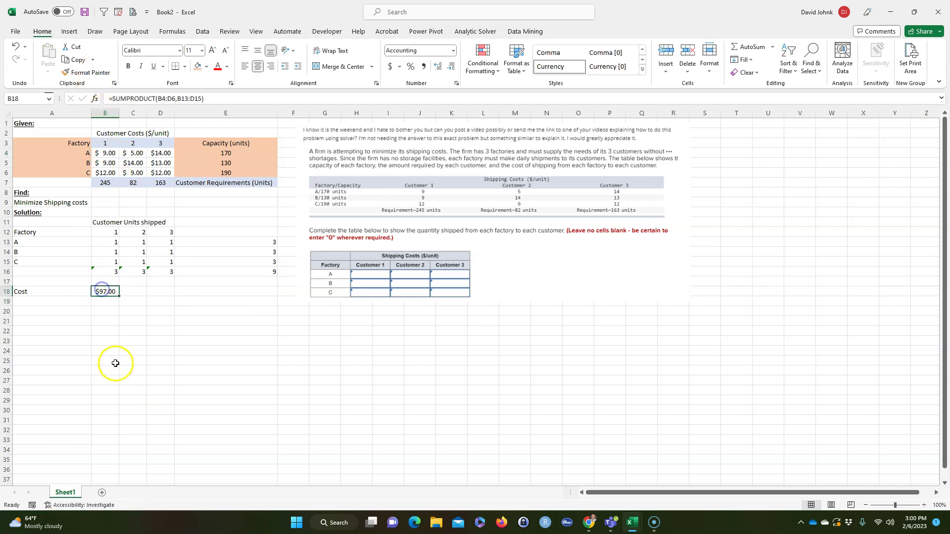
- Check the shipment cells and row and column total formulas against the requirements
{"action": "left_click", "coordinate": [113, 239]}
{"action": "left_click", "coordinate": [135, 242]}
{"action": "left_click", "coordinate": [164, 242]}
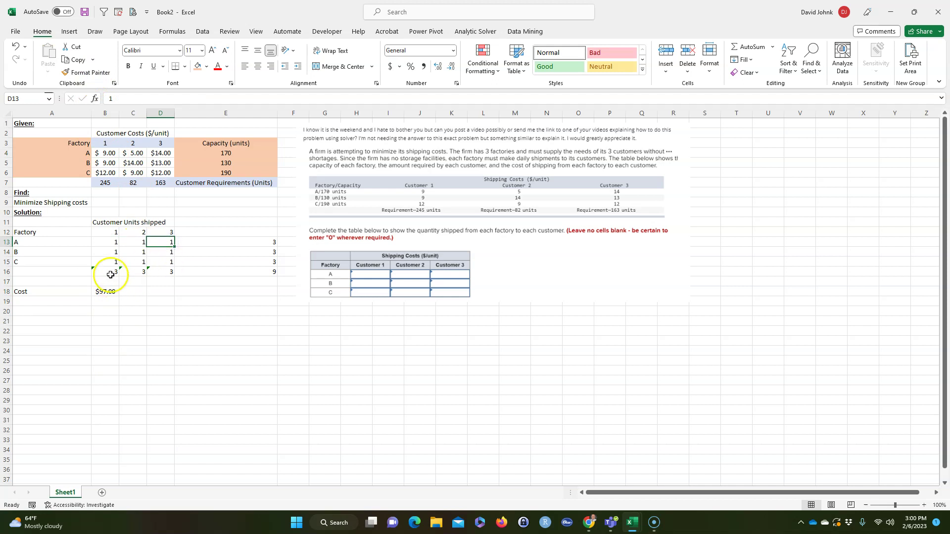
{"action": "left_click_drag", "start_coordinate": [110, 274], "coordinate": [149, 272]}
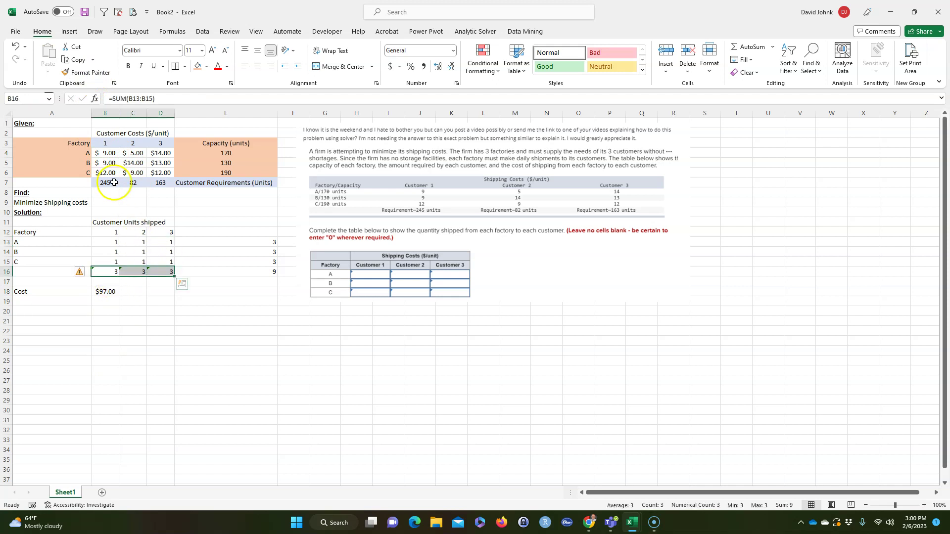
{"action": "left_click", "coordinate": [109, 272]}
{"action": "left_click", "coordinate": [128, 185]}
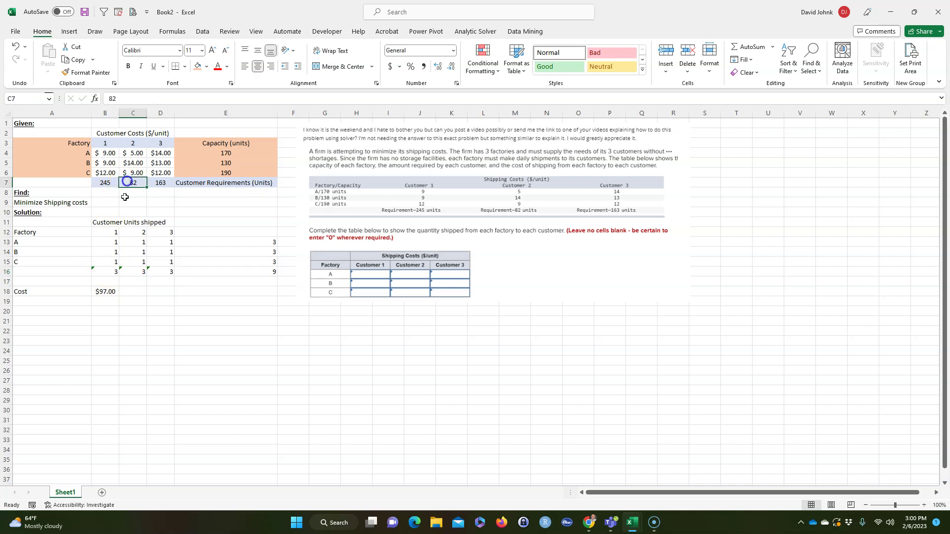
{"action": "left_click", "coordinate": [140, 272]}
{"action": "left_click", "coordinate": [167, 272]}
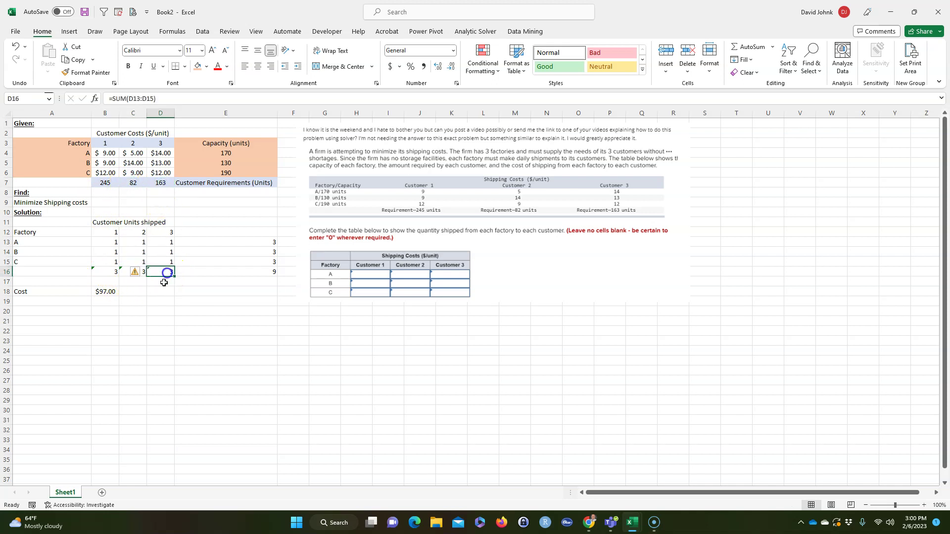
{"action": "left_click", "coordinate": [261, 241]}
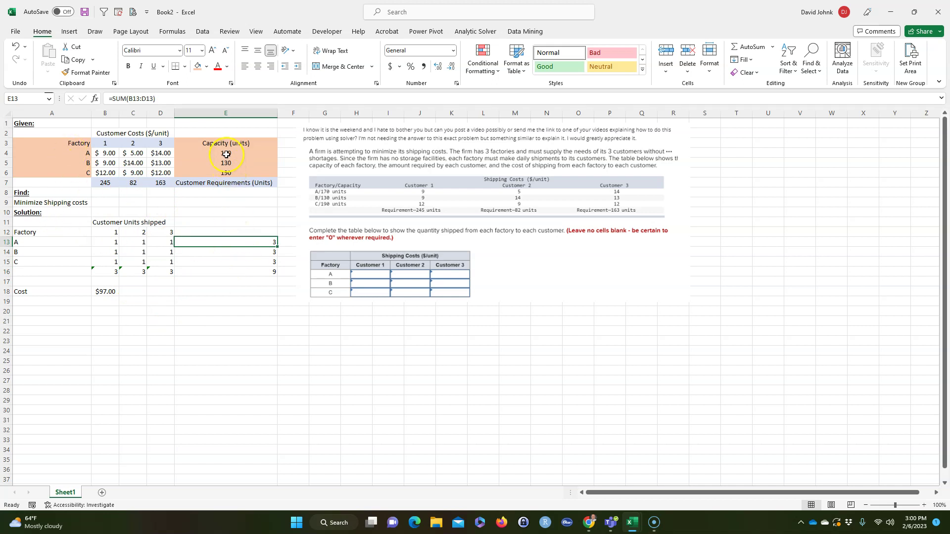
{"action": "left_click", "coordinate": [233, 252]}
{"action": "left_click", "coordinate": [235, 272]}
{"action": "left_click", "coordinate": [215, 326]}
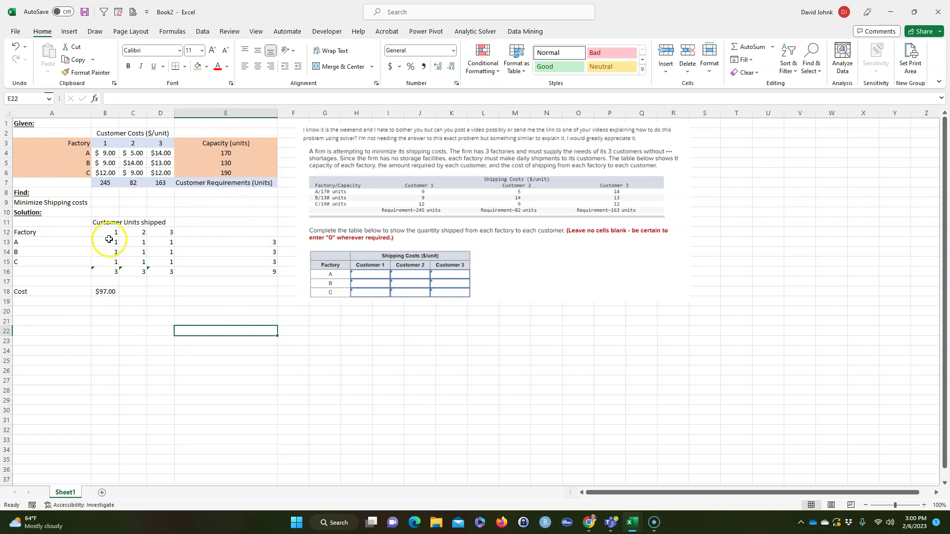
{"action": "left_click_drag", "start_coordinate": [112, 242], "coordinate": [163, 260]}
{"action": "left_click", "coordinate": [106, 291]}
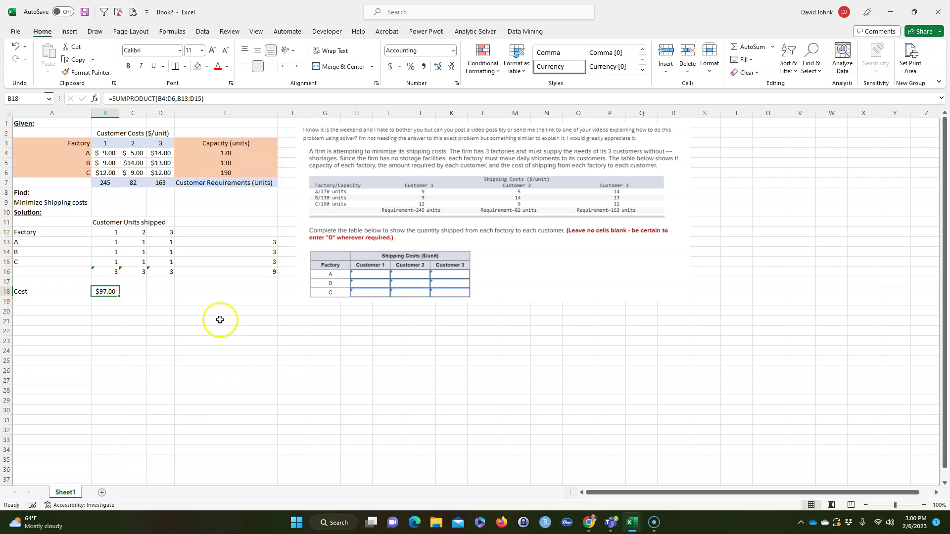
- Open Solver, choose Min, and set shipment cells B13:D15 as the changing variables
{"action": "left_click", "coordinate": [204, 32]}
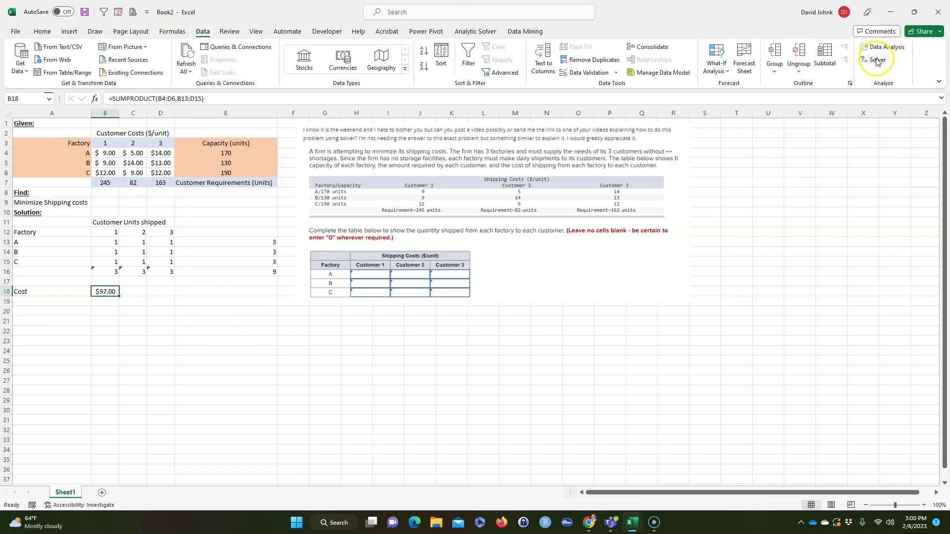
{"action": "left_click", "coordinate": [875, 60]}
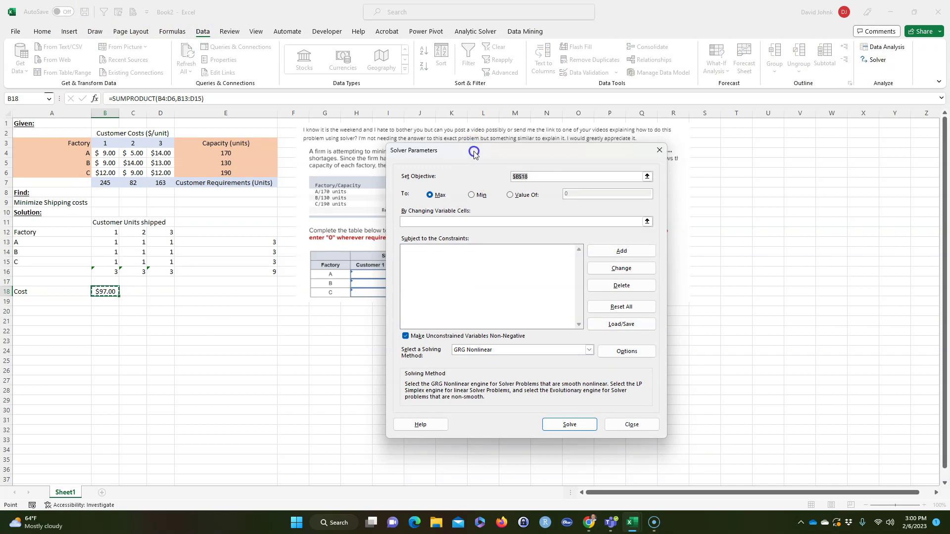
{"action": "left_click_drag", "start_coordinate": [473, 154], "coordinate": [516, 89]}
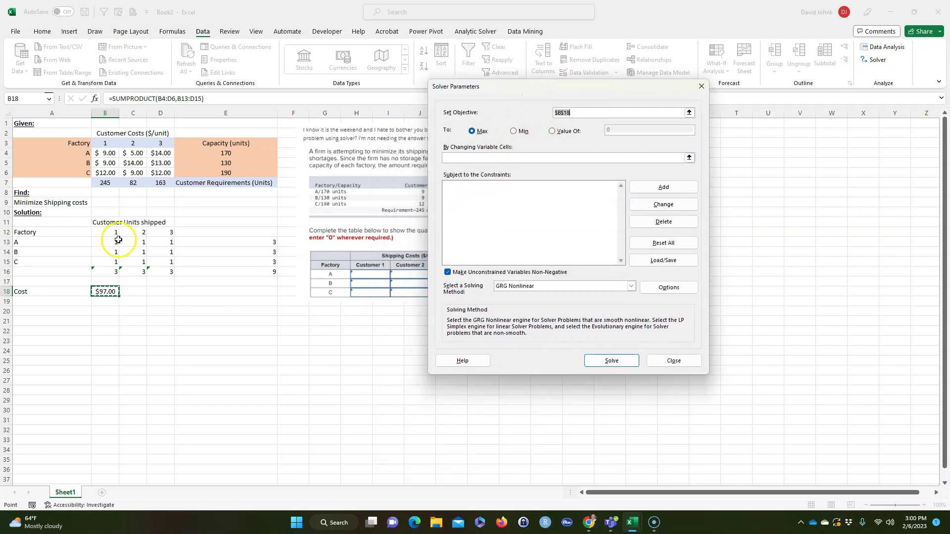
{"action": "left_click", "coordinate": [514, 130]}
{"action": "left_click", "coordinate": [484, 158]}
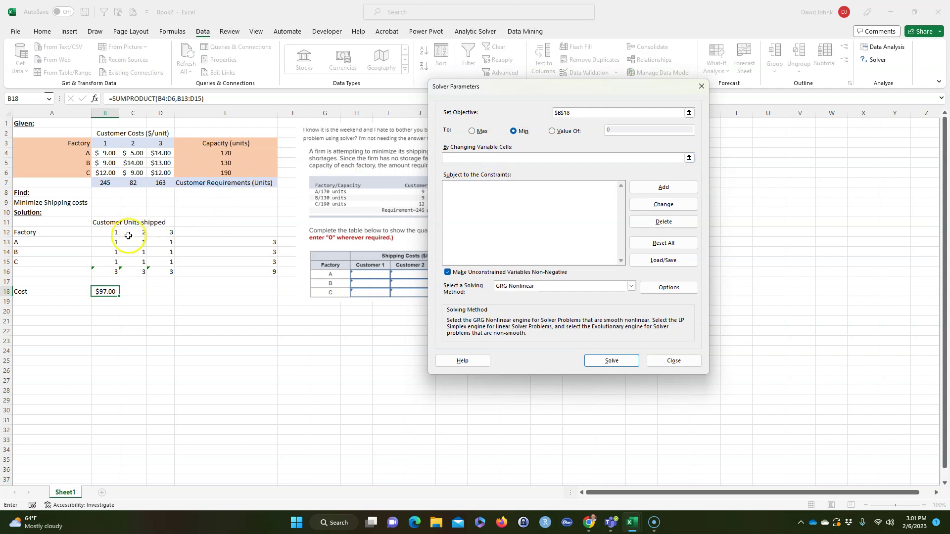
{"action": "left_click_drag", "start_coordinate": [111, 245], "coordinate": [154, 255]}
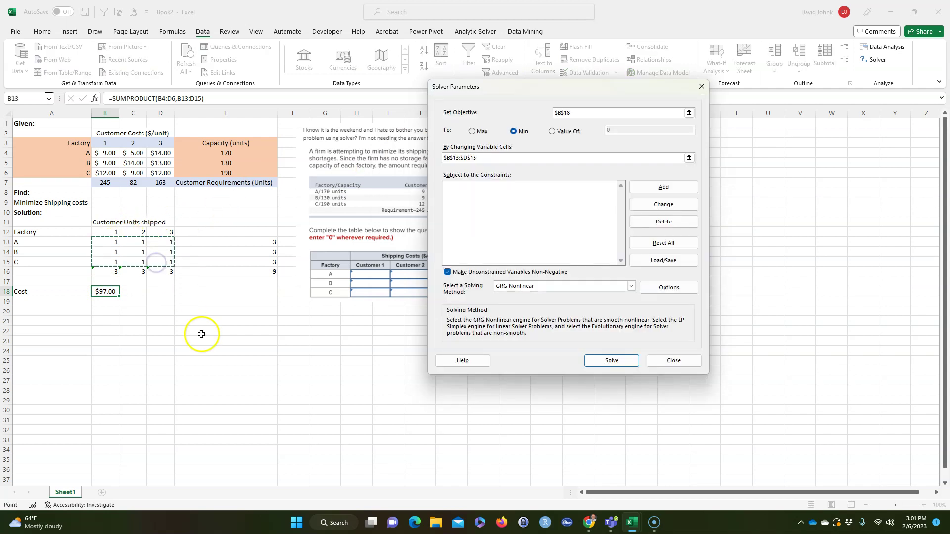
- Add the constraint $E$13:$E$15 <= capacities $E$4:$E$6
{"action": "left_click", "coordinate": [662, 188]}
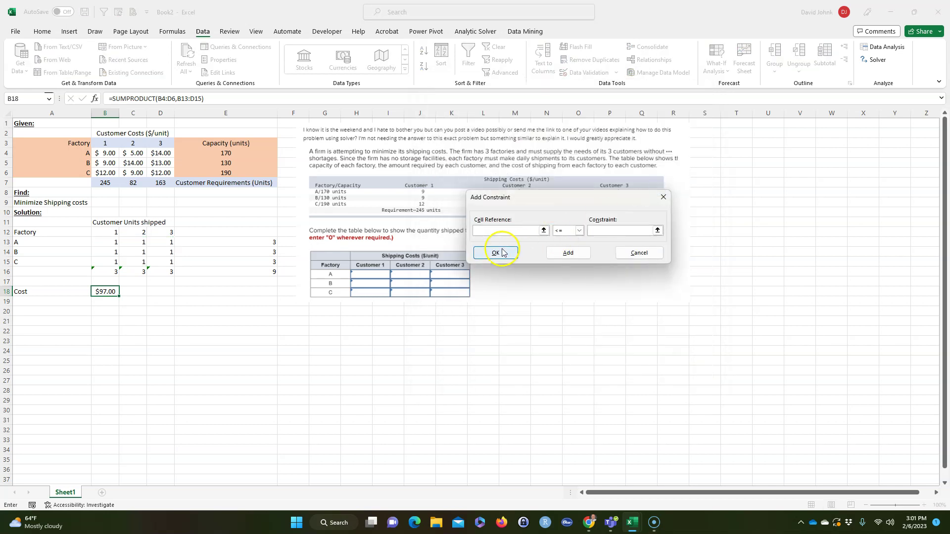
{"action": "left_click_drag", "start_coordinate": [254, 242], "coordinate": [250, 262]}
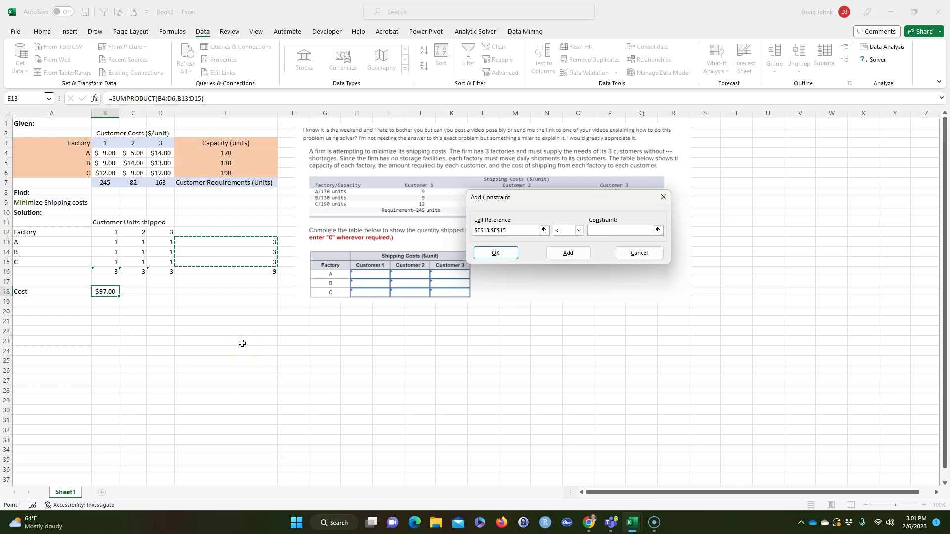
{"action": "left_click", "coordinate": [597, 231]}
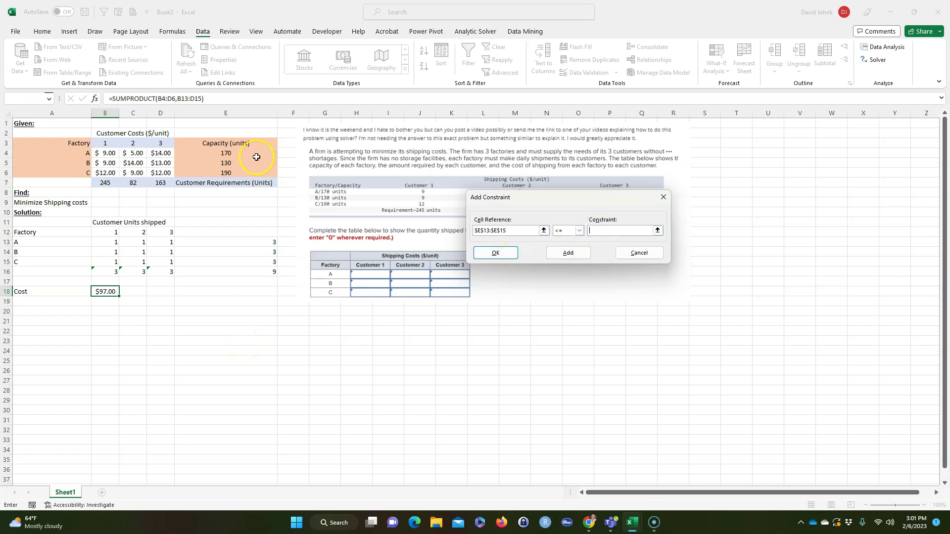
{"action": "left_click_drag", "start_coordinate": [226, 154], "coordinate": [226, 171]}
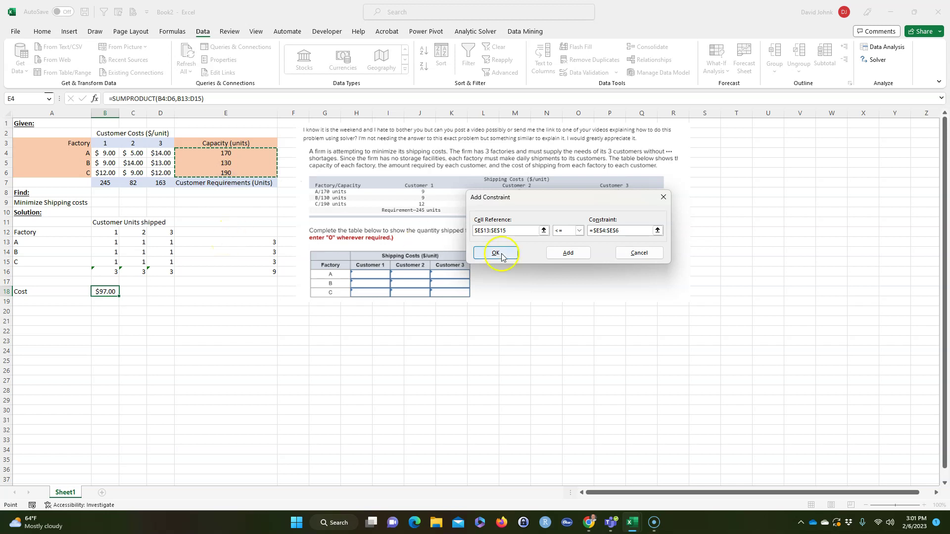
{"action": "left_click", "coordinate": [568, 254]}
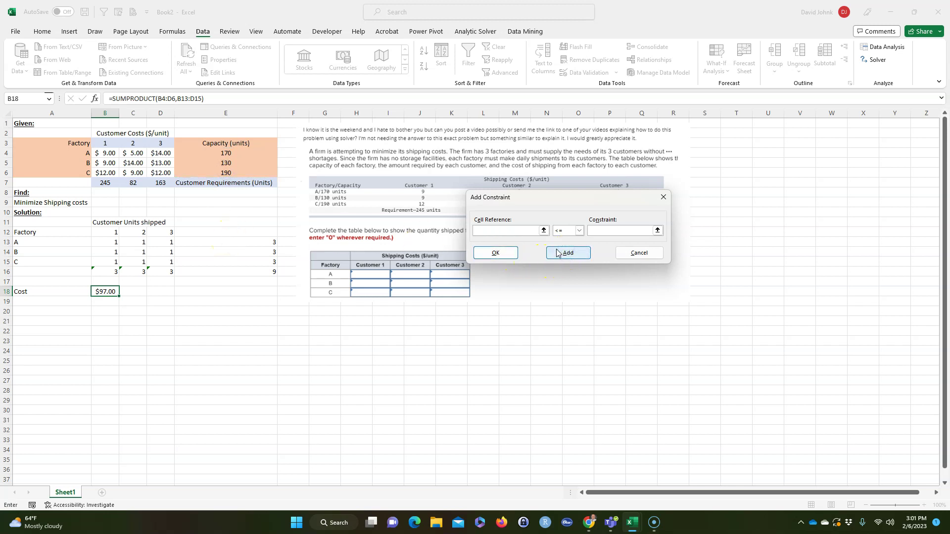
- Add the constraint $B$16:$D$16 >= requirements $B$7:$D$7
{"action": "left_click_drag", "start_coordinate": [106, 271], "coordinate": [161, 275]}
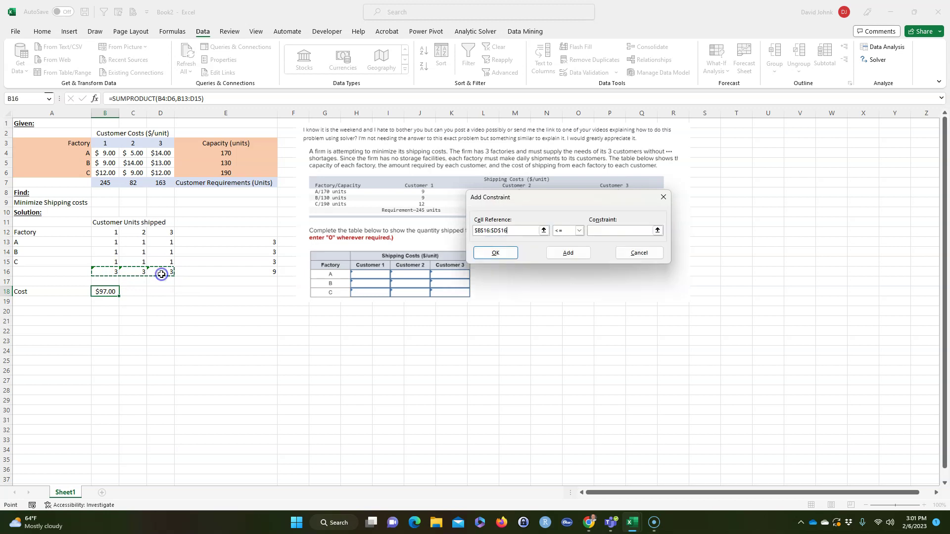
{"action": "left_click", "coordinate": [580, 231]}
{"action": "left_click", "coordinate": [558, 253]}
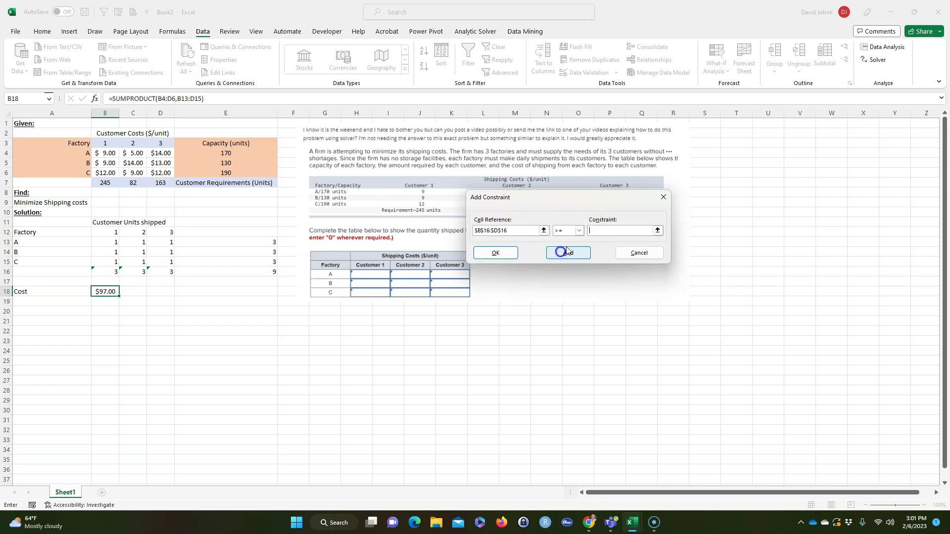
{"action": "left_click", "coordinate": [604, 231]}
{"action": "left_click_drag", "start_coordinate": [104, 183], "coordinate": [160, 183]}
{"action": "left_click", "coordinate": [568, 252]}
- Make shipments $B$13:$D$15 integer and confirm the constraints
{"action": "left_click_drag", "start_coordinate": [104, 243], "coordinate": [171, 263]}
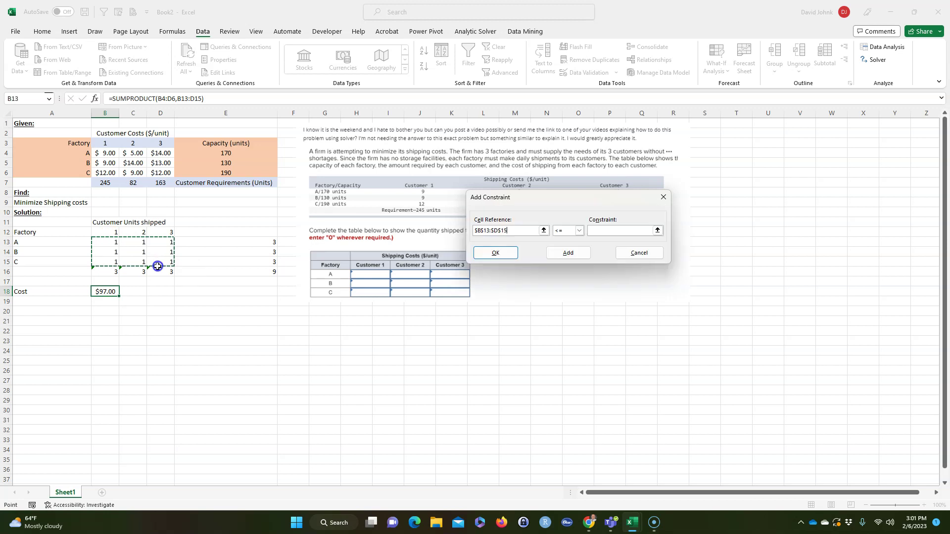
{"action": "left_click", "coordinate": [579, 231]}
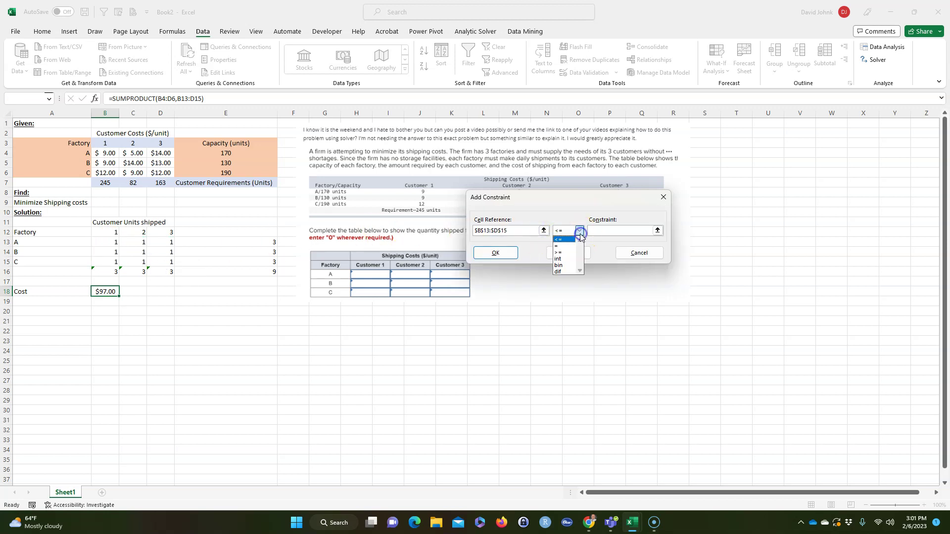
{"action": "left_click", "coordinate": [560, 258]}
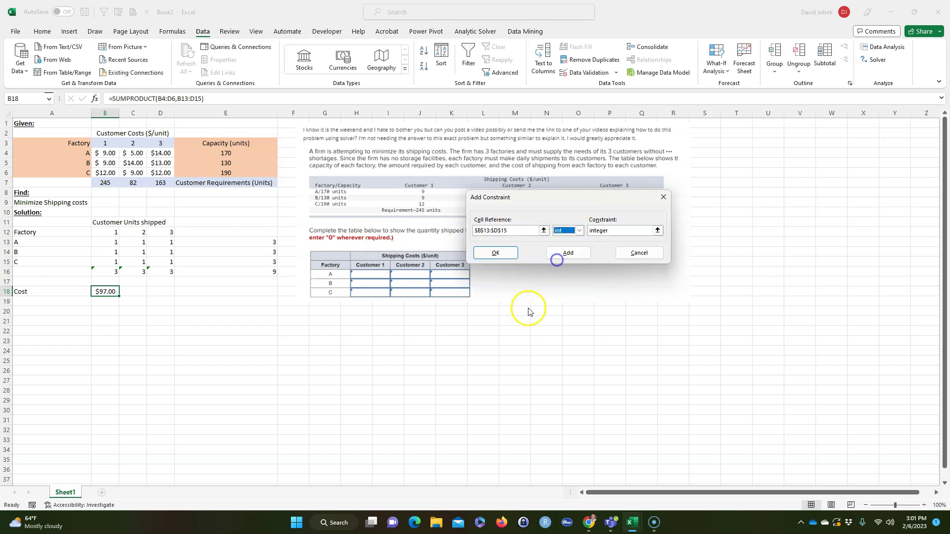
{"action": "left_click", "coordinate": [496, 253]}
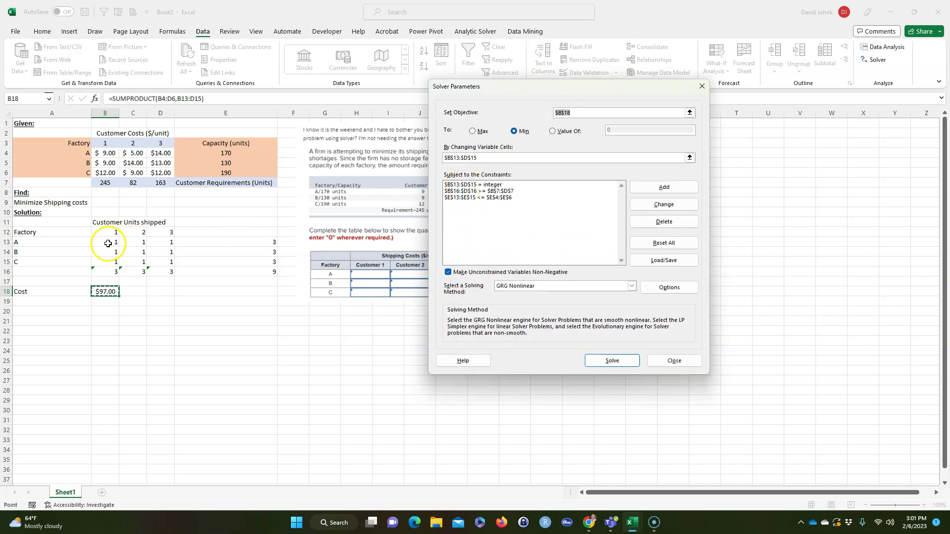
- Set total cost B18 as Solver's objective and solve for the cheapest shipments
{"action": "left_click_drag", "start_coordinate": [108, 243], "coordinate": [161, 263]}
{"action": "mouse_move", "coordinate": [257, 242]}
{"action": "left_mouse_down"}
{"action": "mouse_move", "coordinate": [257, 270]}
{"action": "mouse_move", "coordinate": [260, 259]}
{"action": "left_mouse_up"}
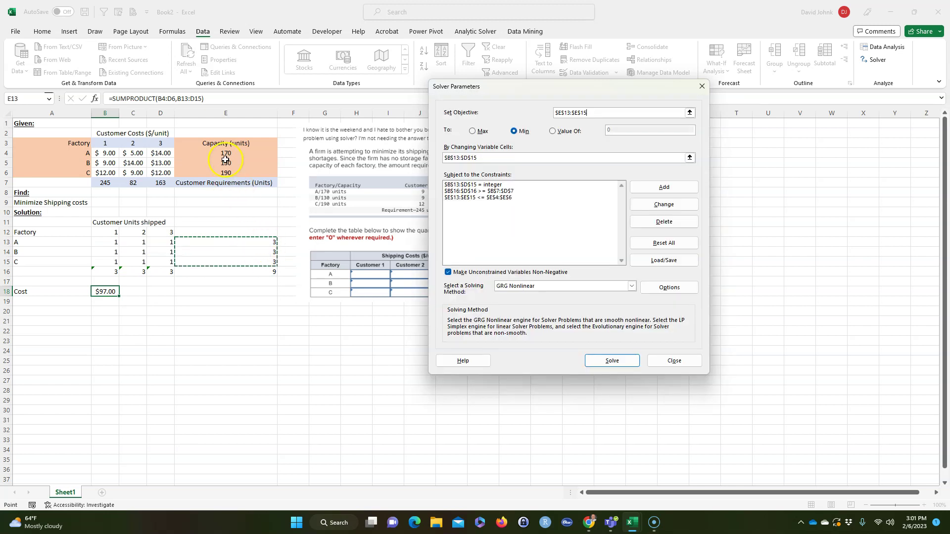
{"action": "left_click_drag", "start_coordinate": [225, 159], "coordinate": [221, 168]}
{"action": "left_click_drag", "start_coordinate": [114, 270], "coordinate": [153, 272]}
{"action": "left_click_drag", "start_coordinate": [110, 182], "coordinate": [155, 187]}
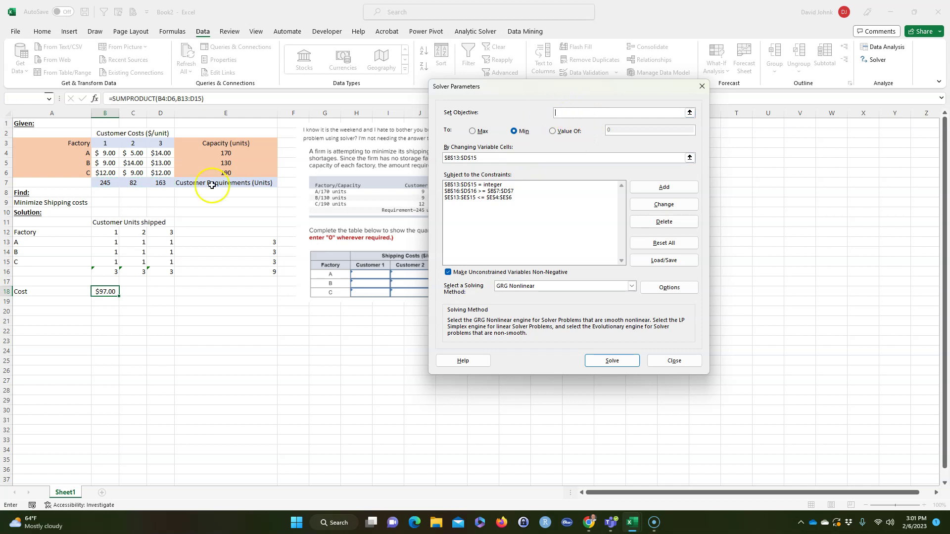
{"action": "left_click", "coordinate": [105, 291]}
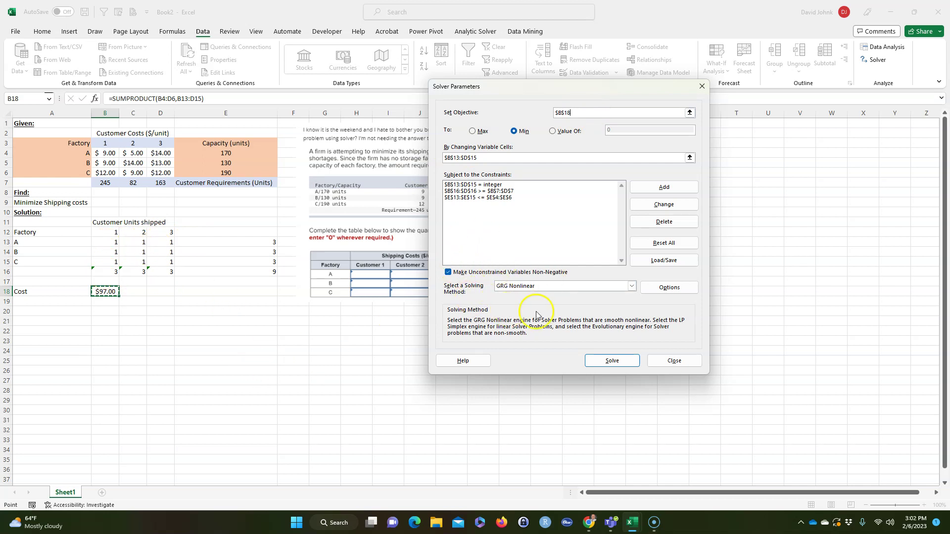
{"action": "left_click", "coordinate": [610, 361]}
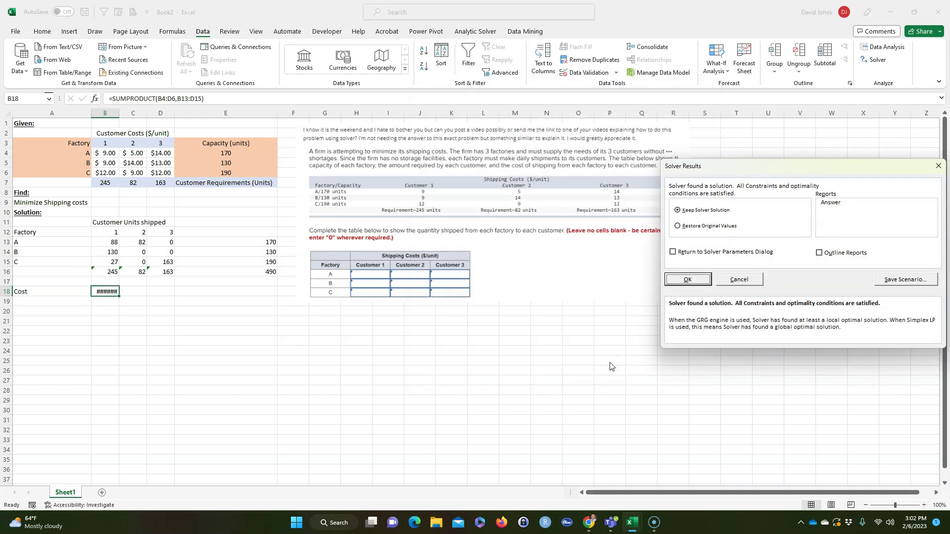
- Keep Solver's solution and auto-fit column B to show $4,652.00
{"action": "left_click", "coordinate": [695, 280]}
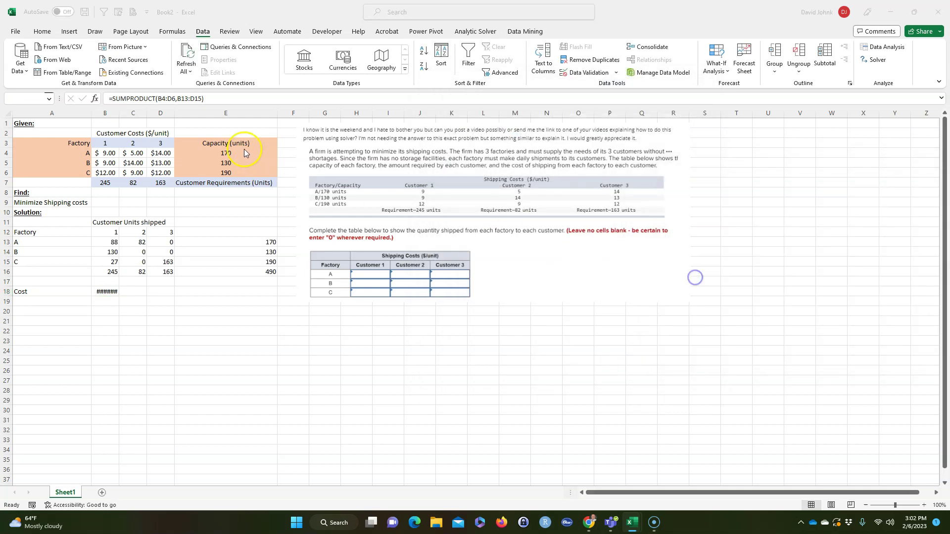
{"action": "double_click", "coordinate": [119, 113]}
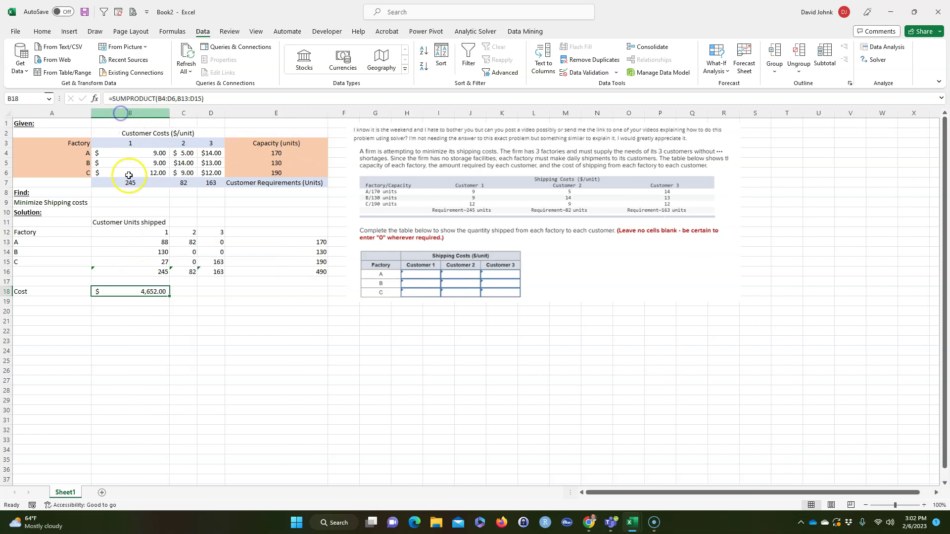
{"action": "left_click_drag", "start_coordinate": [21, 291], "coordinate": [113, 291]}
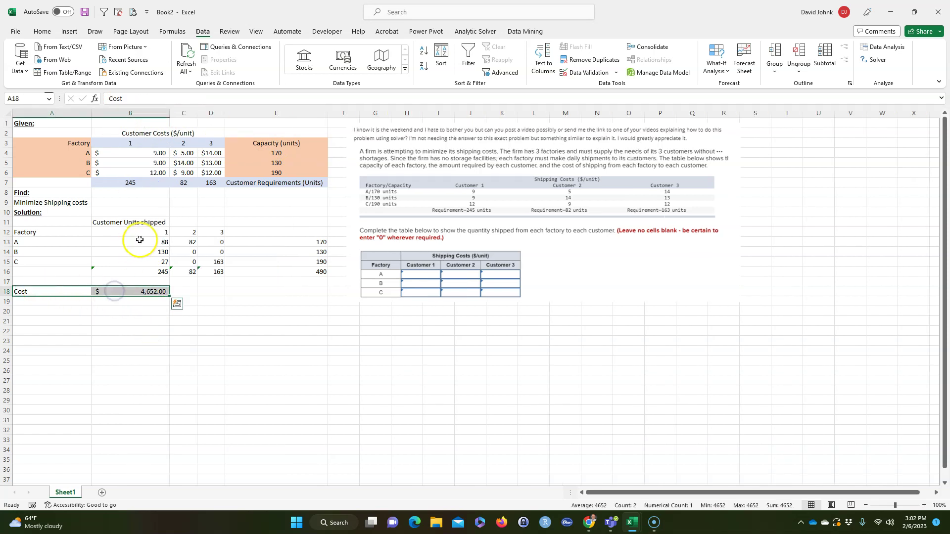
- Fill the optimal shipment cells B13:D15 with yellow
{"action": "left_click_drag", "start_coordinate": [139, 242], "coordinate": [212, 262]}
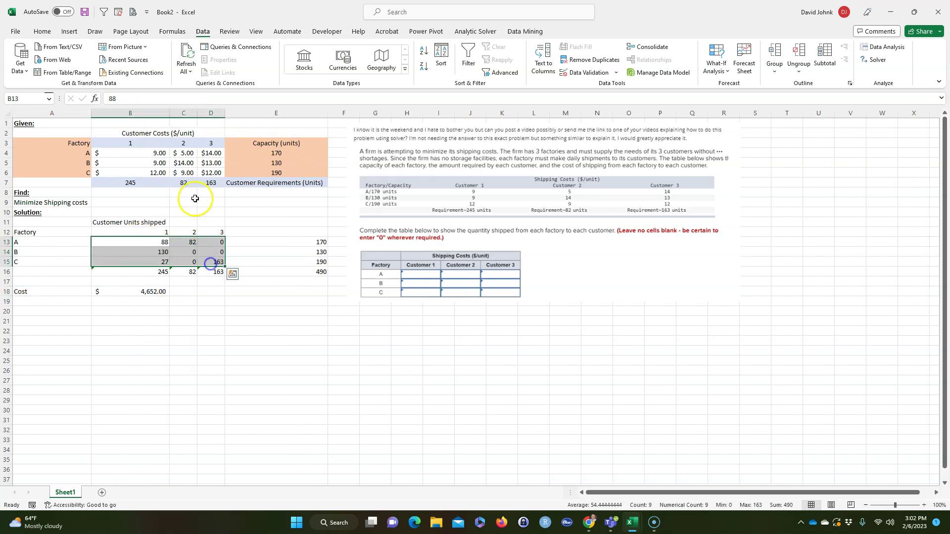
{"action": "left_click", "coordinate": [42, 32]}
{"action": "left_click", "coordinate": [206, 66]}
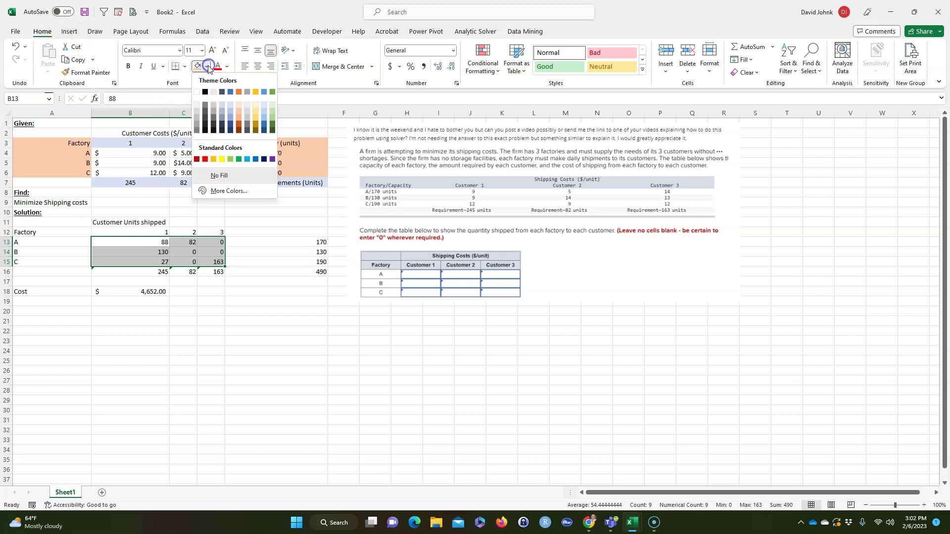
{"action": "left_click", "coordinate": [222, 159]}
{"action": "left_click", "coordinate": [246, 355]}
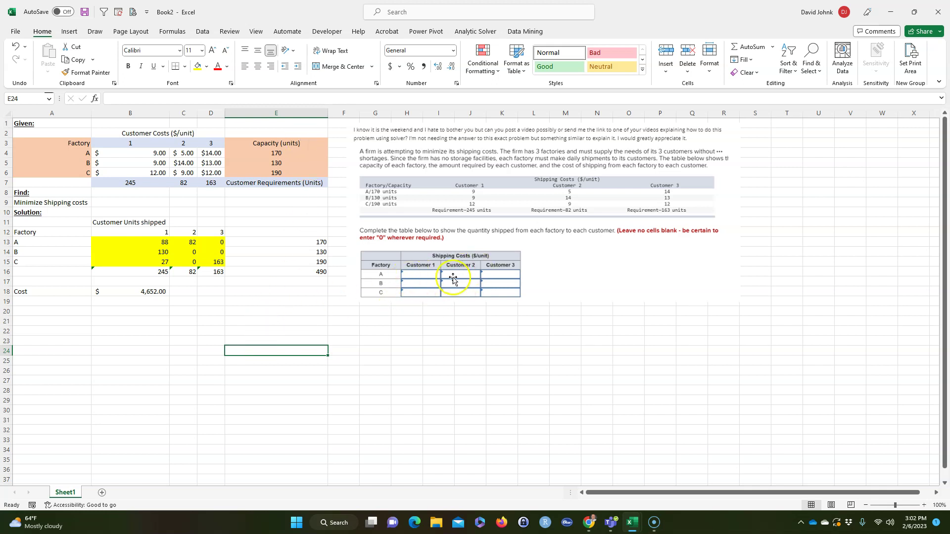
{"action": "left_click", "coordinate": [147, 317]}
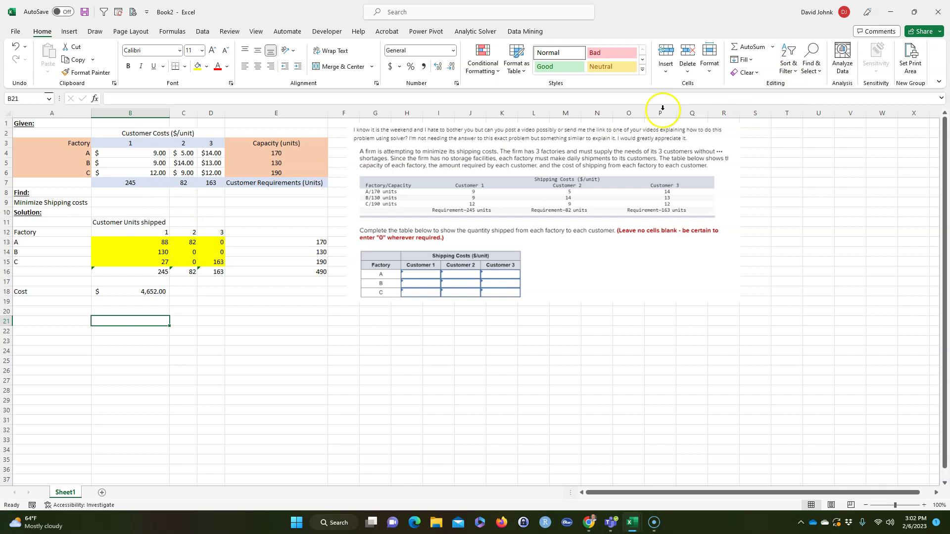
{"action": "left_click", "coordinate": [16, 31]}
{"action": "left_click", "coordinate": [33, 493]}
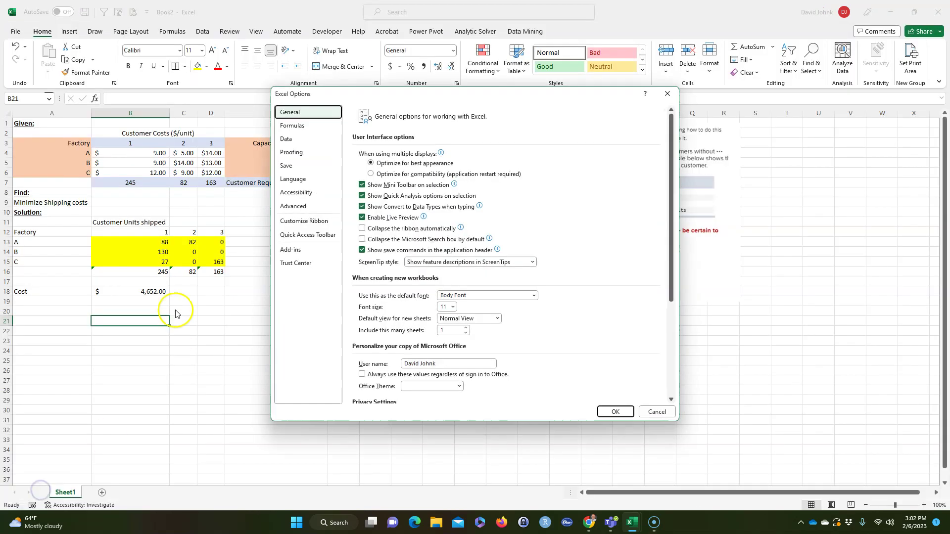
{"action": "left_click", "coordinate": [298, 252]}
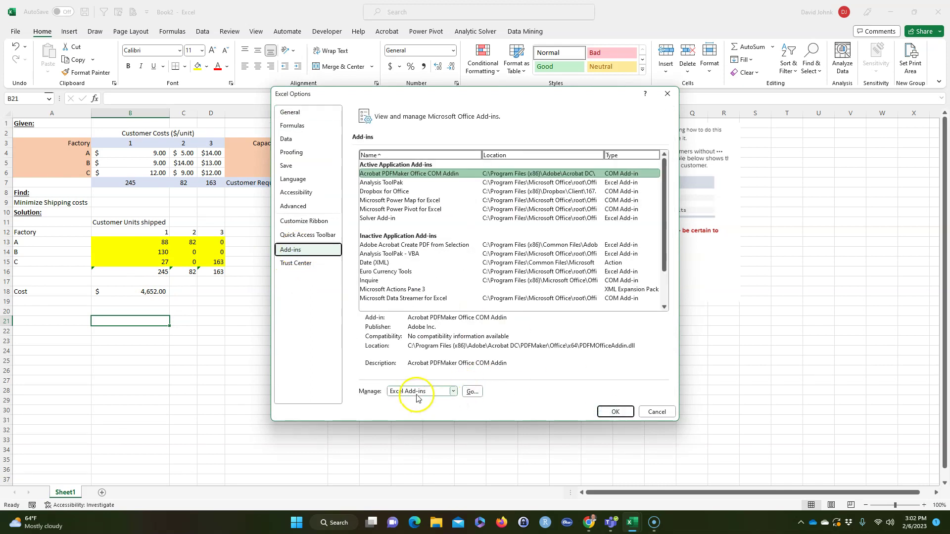
{"action": "left_click", "coordinate": [615, 412]}
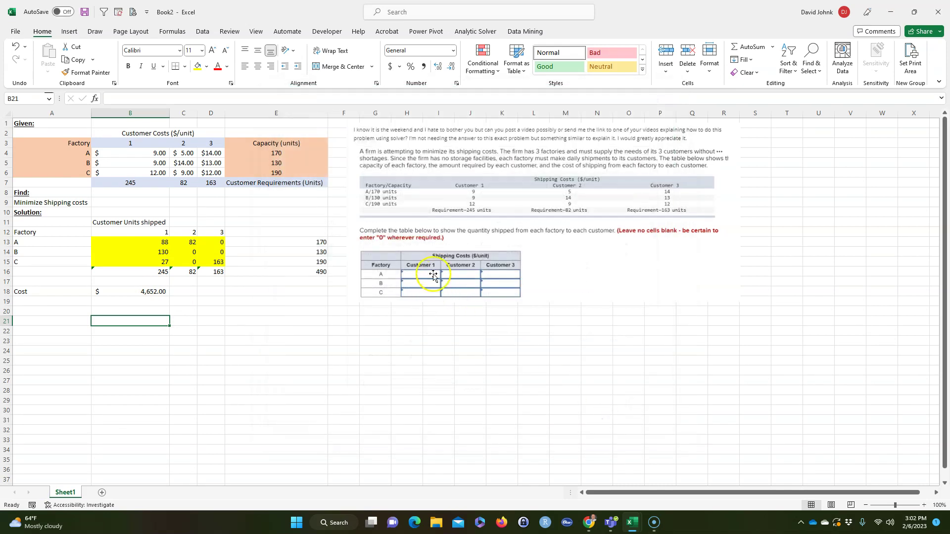
{"action": "left_click", "coordinate": [15, 33]}
{"action": "left_click", "coordinate": [32, 494]}
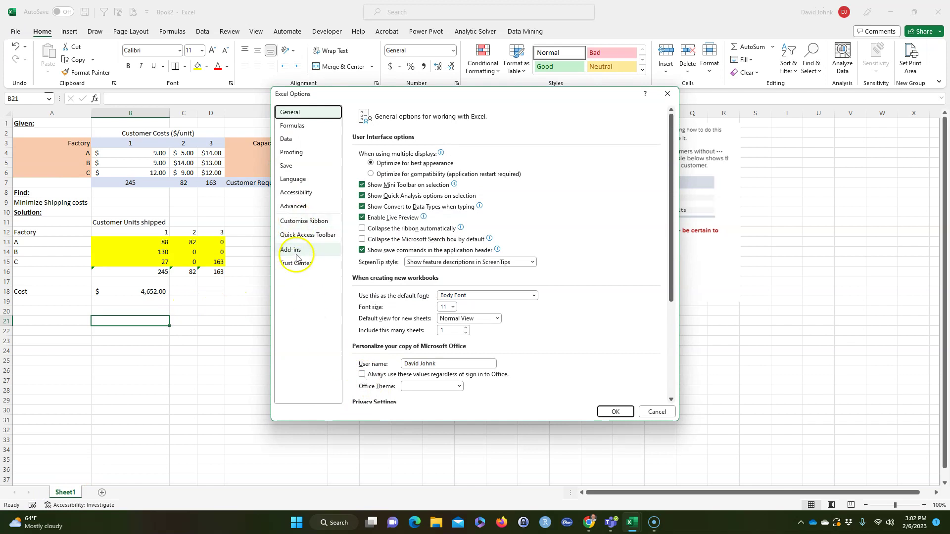
{"action": "left_click", "coordinate": [296, 253]}
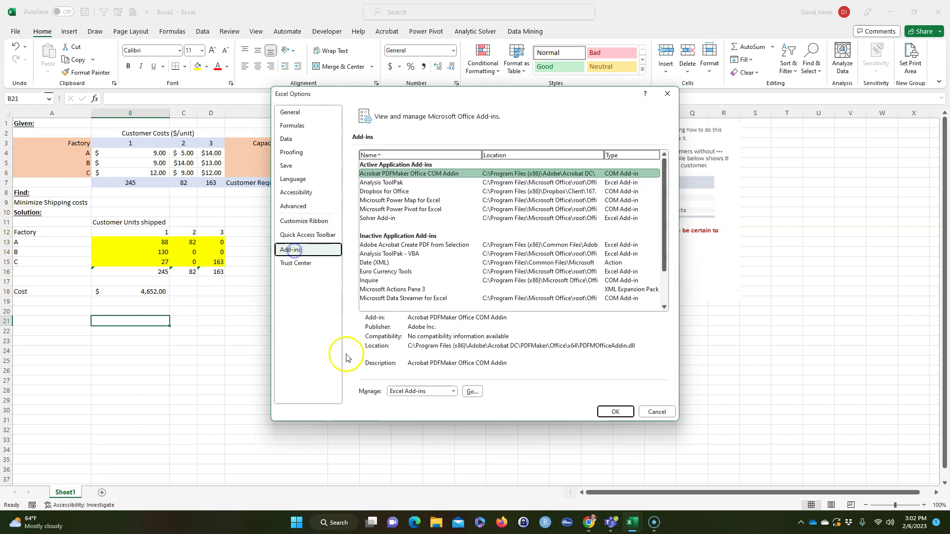
{"action": "left_click", "coordinate": [473, 391]}
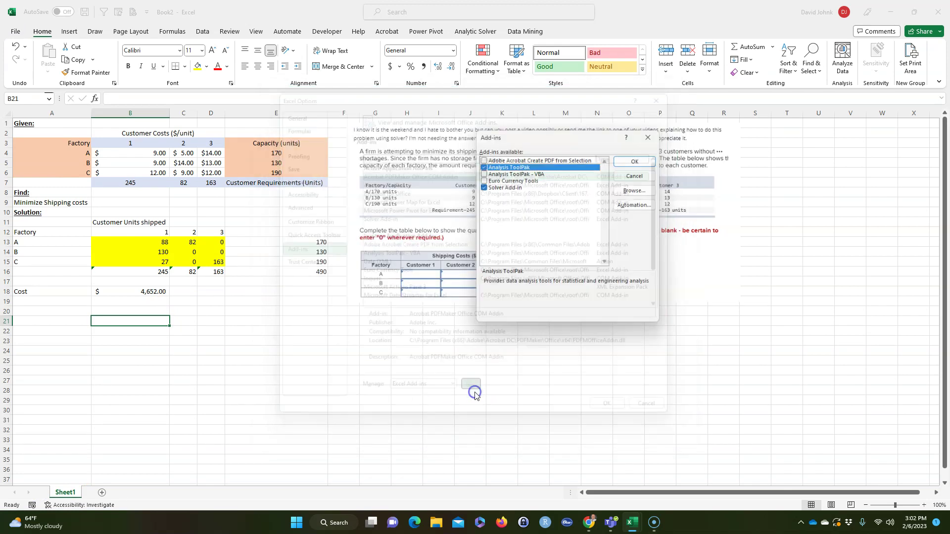
{"action": "left_click", "coordinate": [483, 188]}
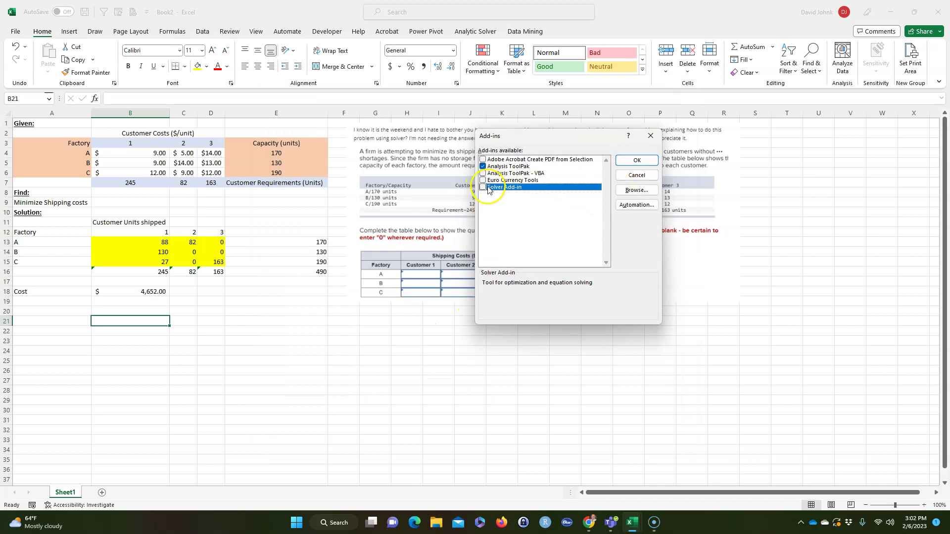
{"action": "left_click", "coordinate": [637, 160]}
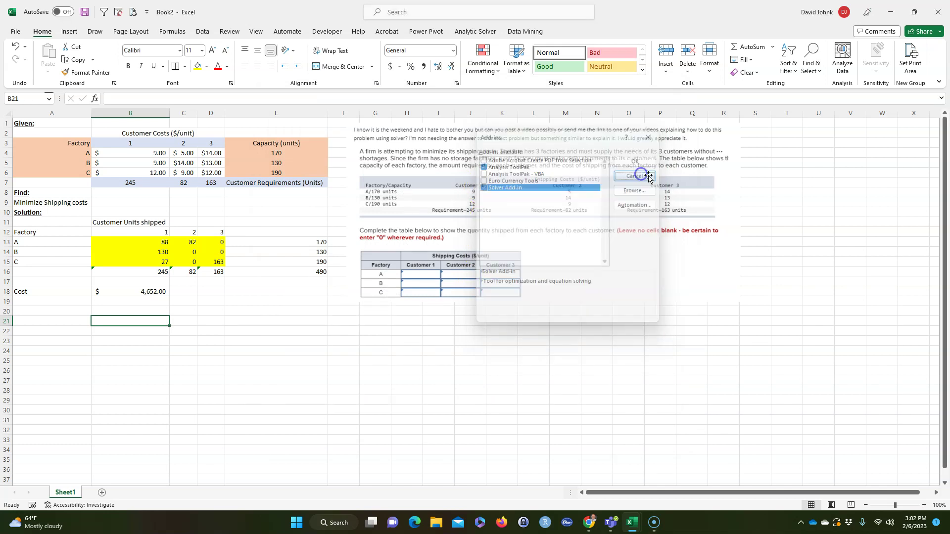
{"action": "left_click", "coordinate": [203, 33]}
{"action": "left_click", "coordinate": [355, 323]}
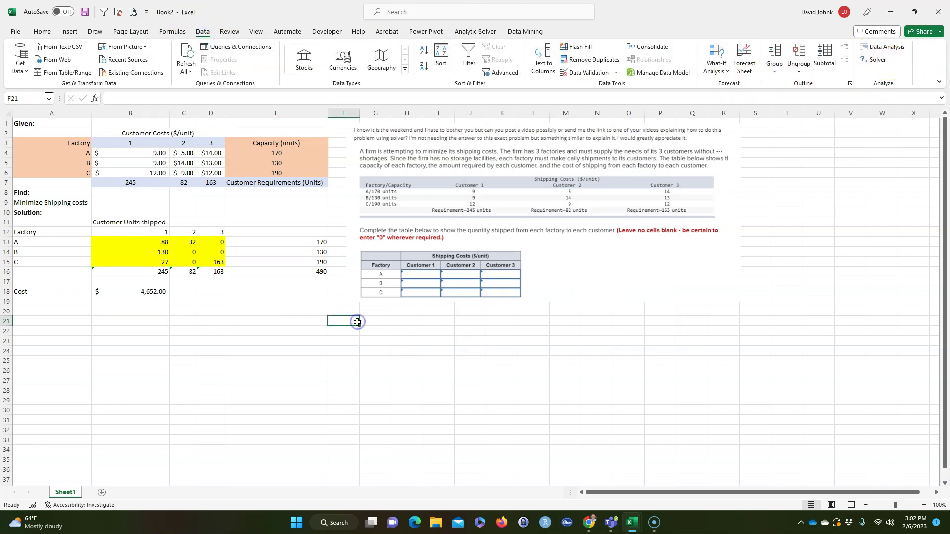